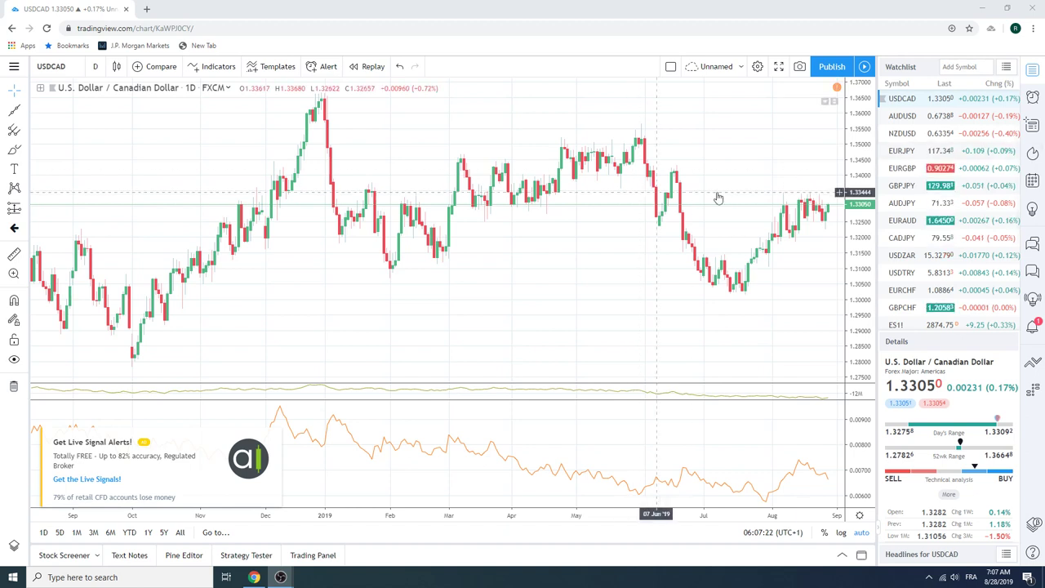
- Load ZN1! T-Note futures and set the chart interval to 1 month
{"action": "scroll", "coordinate": [918, 190], "scroll_direction": "down", "scroll_amount": 3}
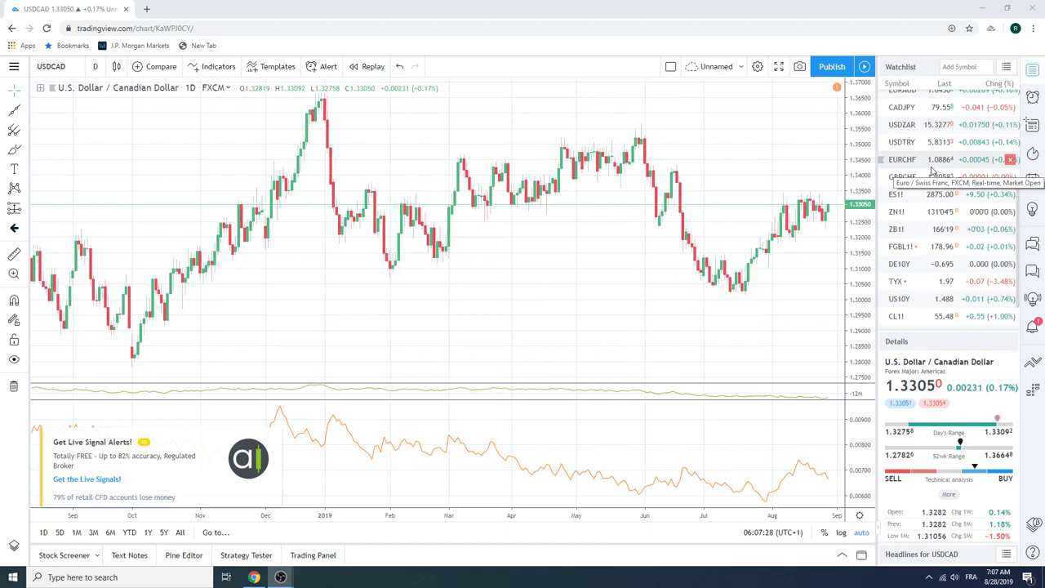
{"action": "scroll", "coordinate": [932, 169], "scroll_direction": "up", "scroll_amount": 4}
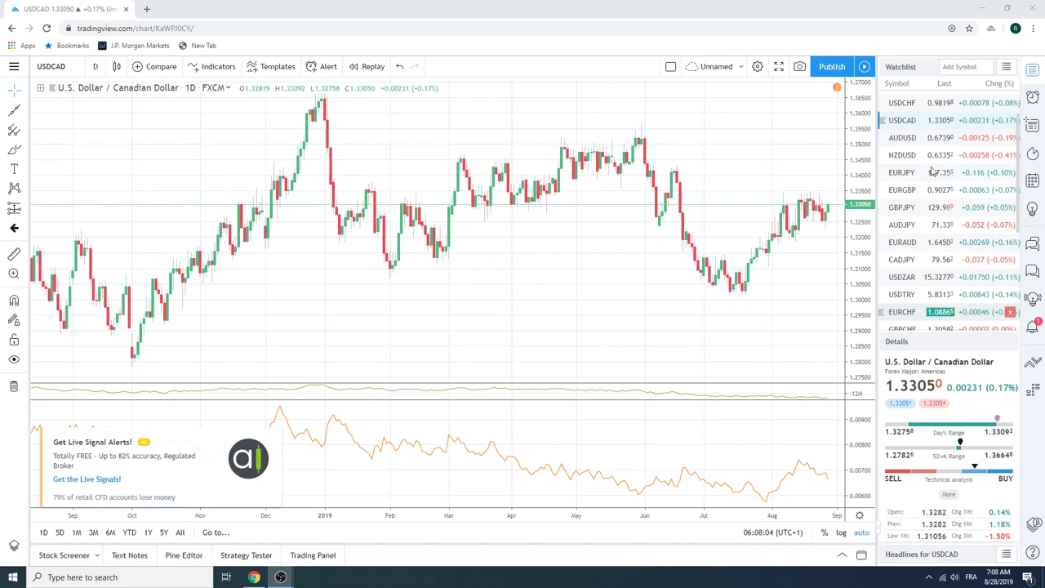
{"action": "scroll", "coordinate": [926, 188], "scroll_direction": "down", "scroll_amount": 1}
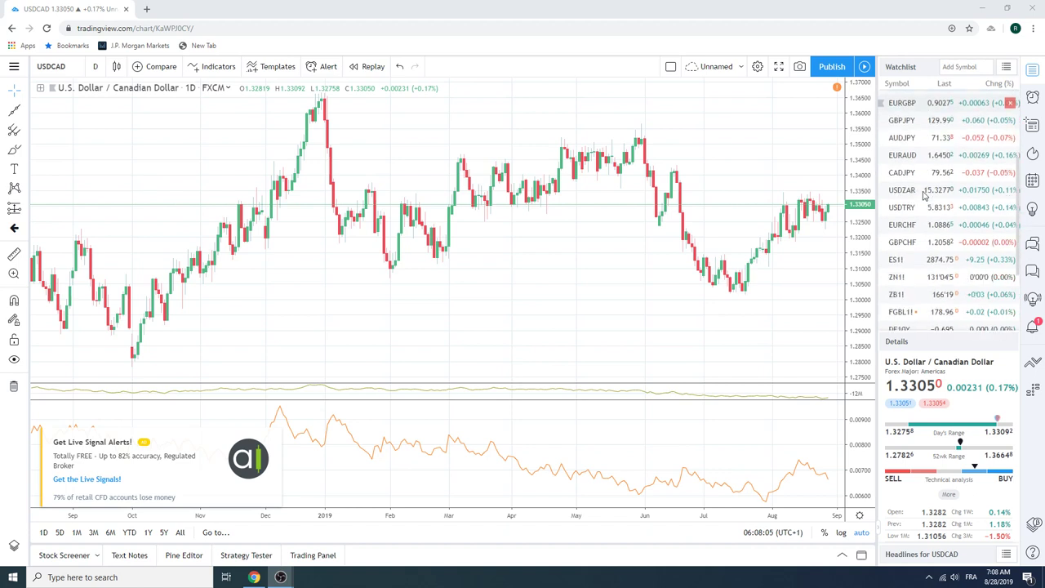
{"action": "left_click", "coordinate": [901, 277]}
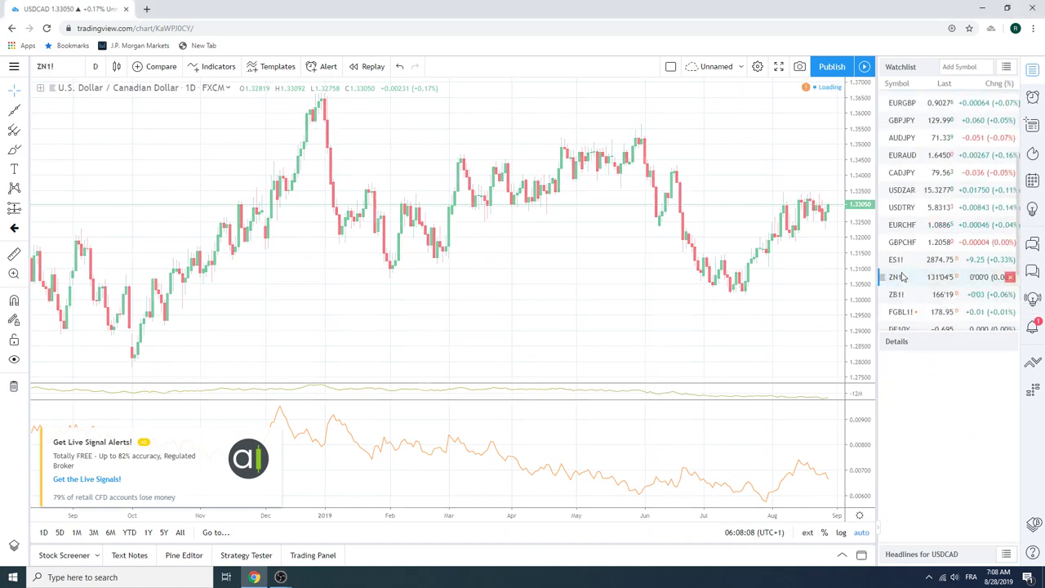
{"action": "left_click", "coordinate": [95, 67]}
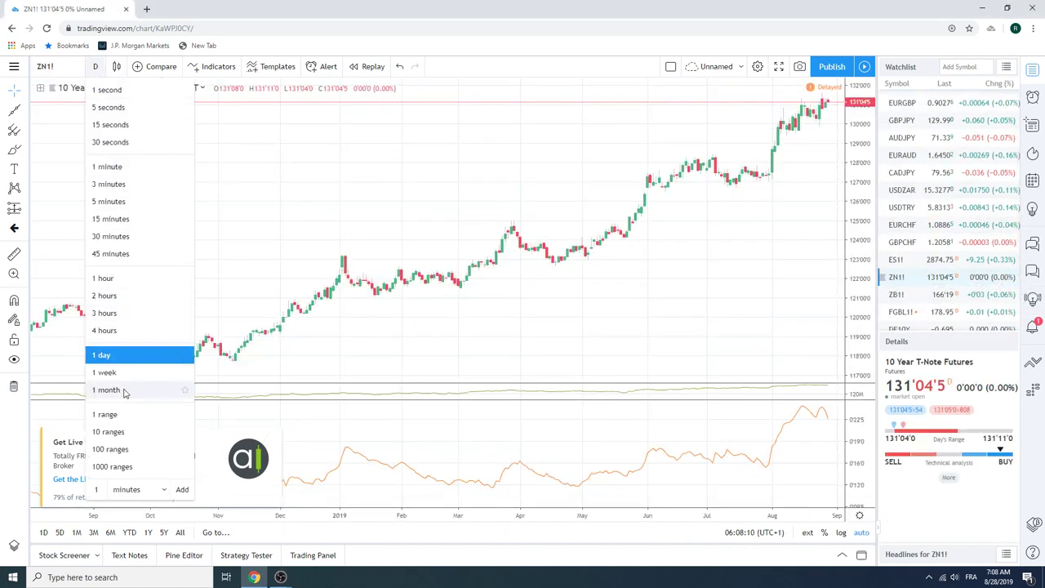
{"action": "left_click", "coordinate": [105, 389]}
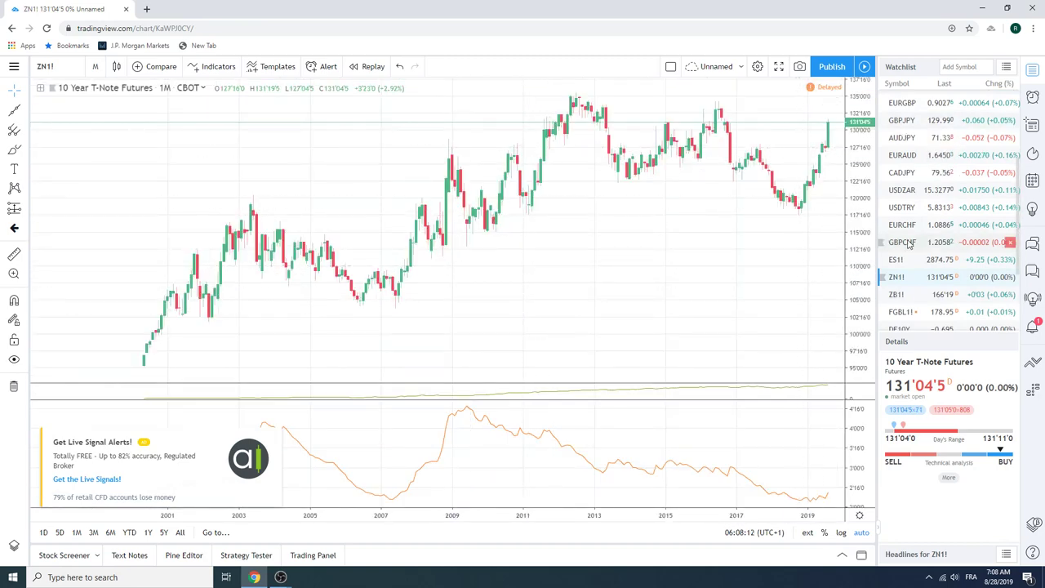
- Switch to ES1! S&P 500 E-mini and zoom the monthly chart in to 2014 onward
{"action": "left_click", "coordinate": [896, 260]}
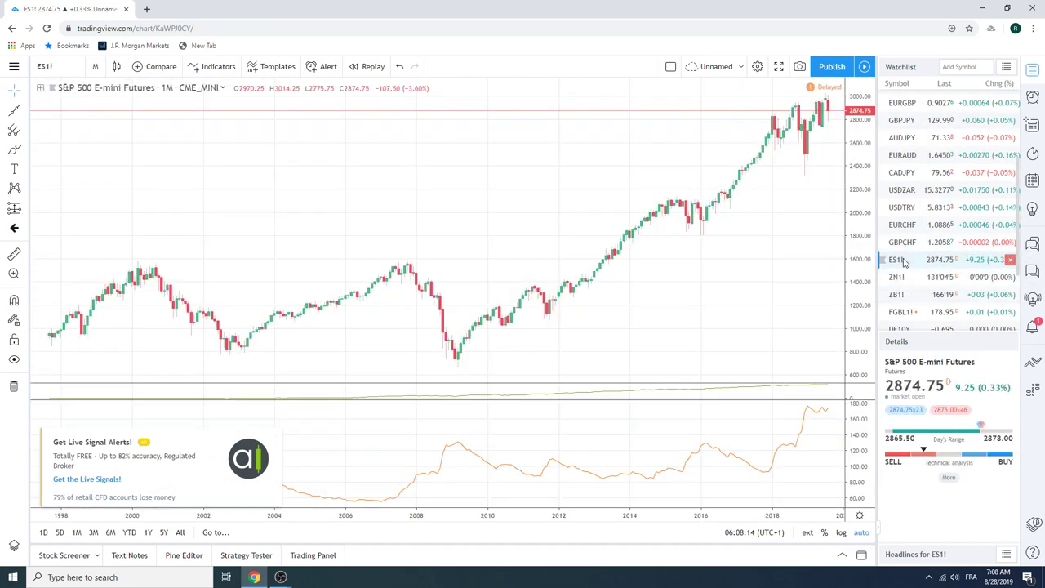
{"action": "scroll", "coordinate": [743, 268], "scroll_direction": "up", "scroll_amount": 3}
{"action": "scroll", "coordinate": [743, 267], "scroll_direction": "up", "scroll_amount": 1}
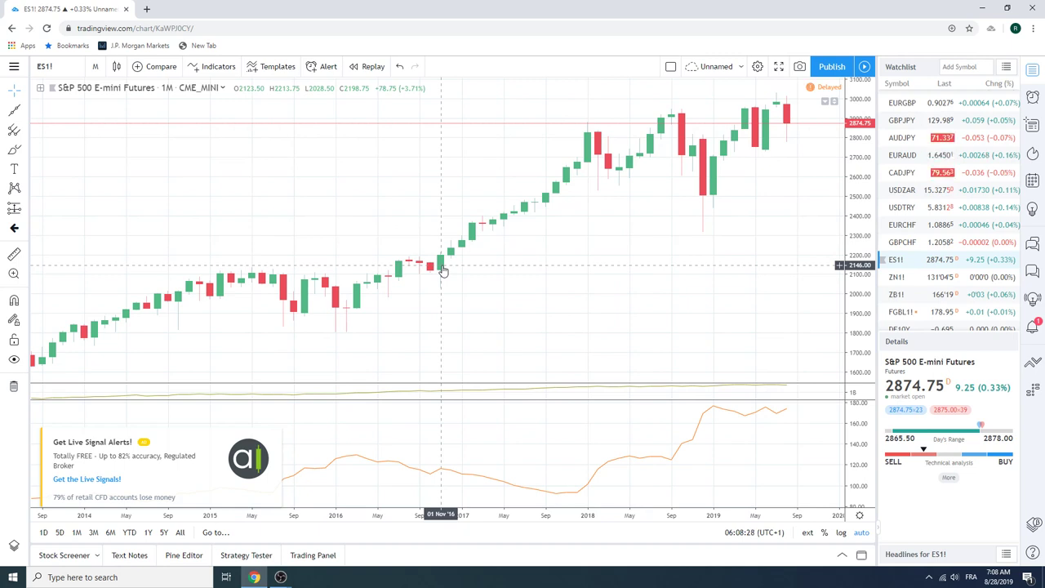
{"action": "scroll", "coordinate": [930, 253], "scroll_direction": "up", "scroll_amount": 3}
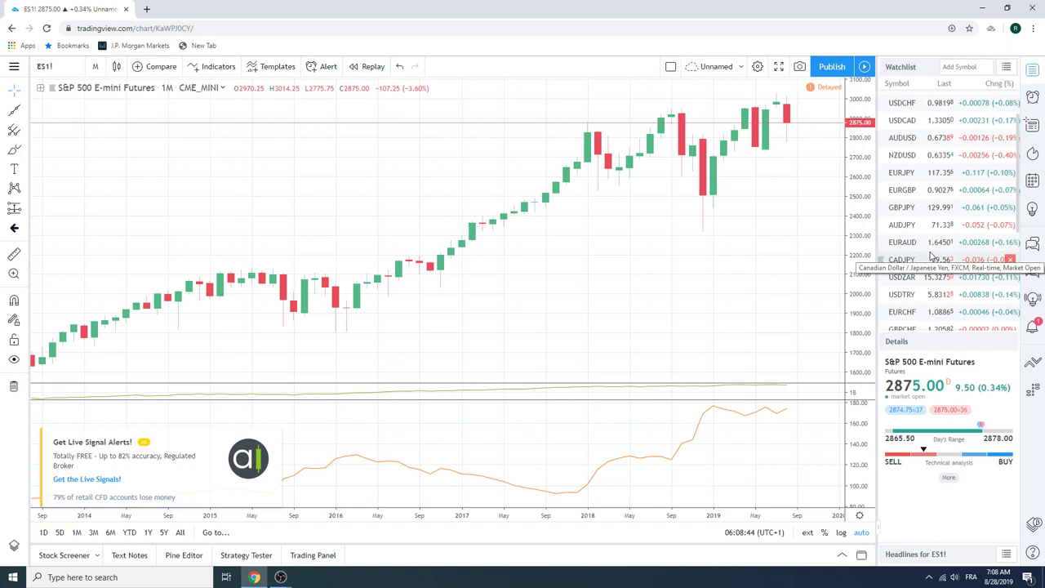
- Load GBPUSD from the watchlist and zoom the monthly chart out to span roughly 2008–2019
{"action": "scroll", "coordinate": [931, 257], "scroll_direction": "up", "scroll_amount": 1}
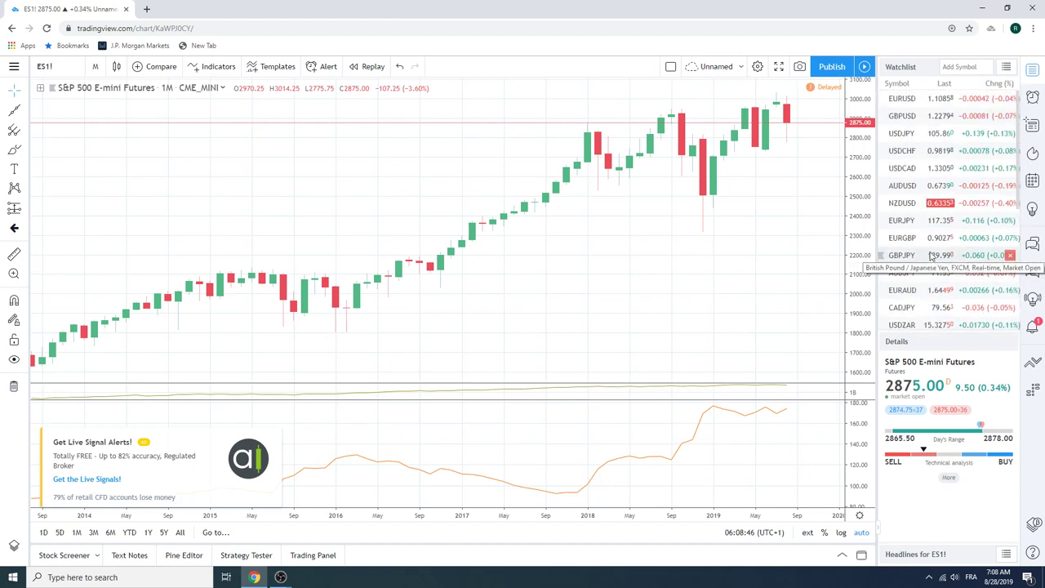
{"action": "left_click", "coordinate": [893, 118]}
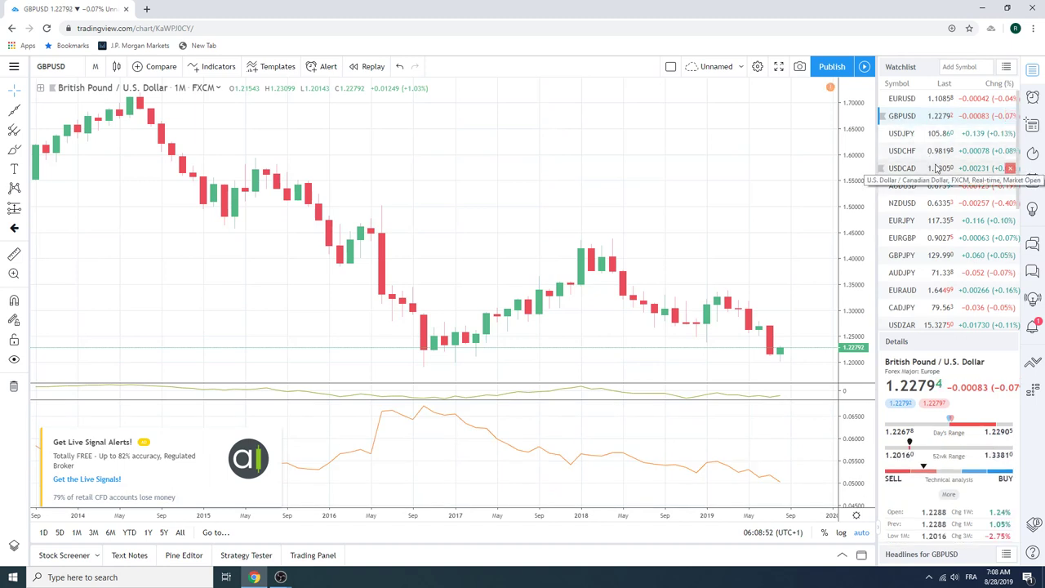
{"action": "scroll", "coordinate": [936, 168], "scroll_direction": "down", "scroll_amount": 1}
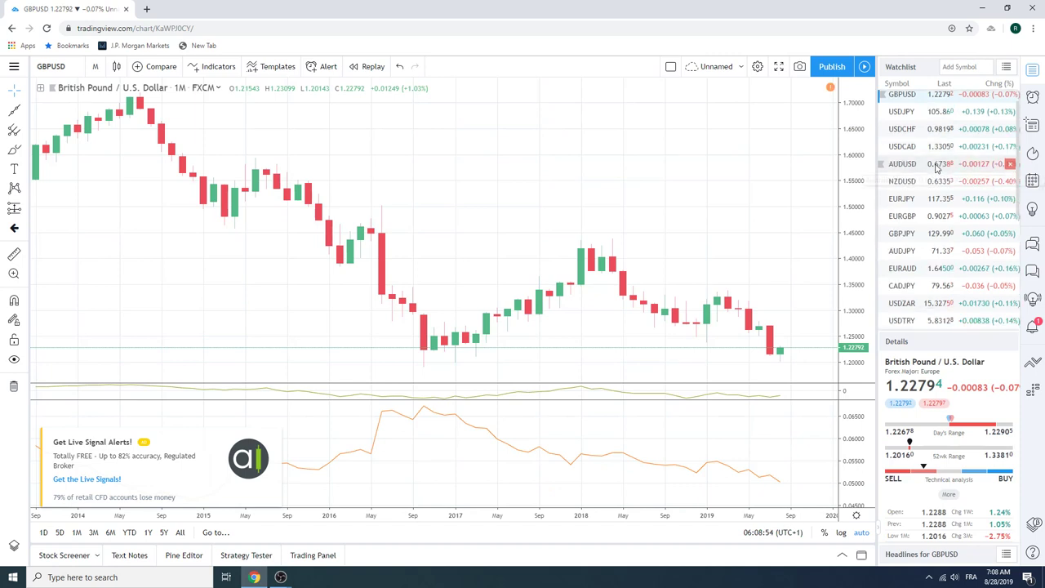
{"action": "scroll", "coordinate": [936, 167], "scroll_direction": "down", "scroll_amount": 3}
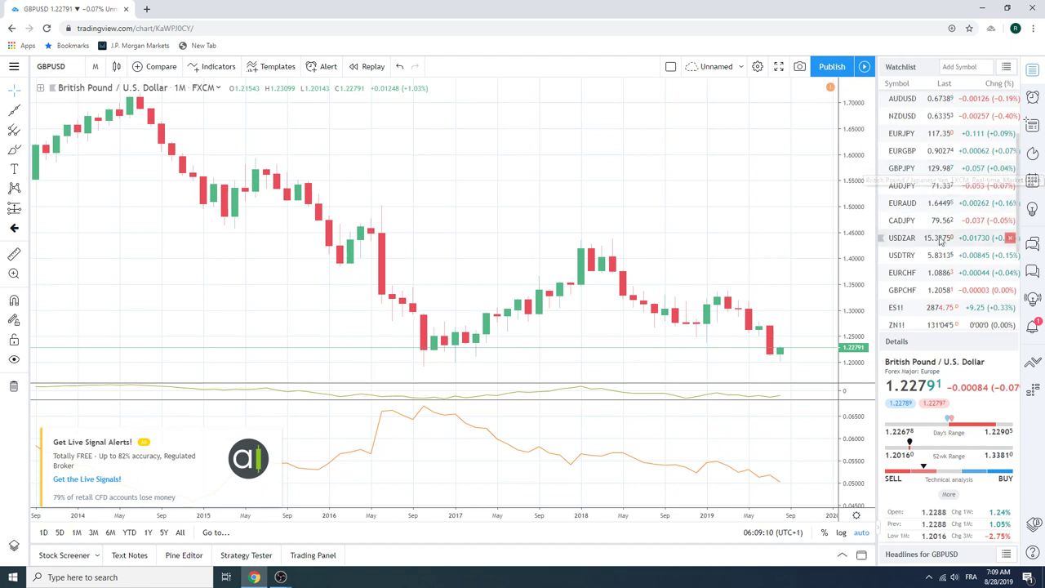
{"action": "scroll", "coordinate": [941, 239], "scroll_direction": "up", "scroll_amount": 2}
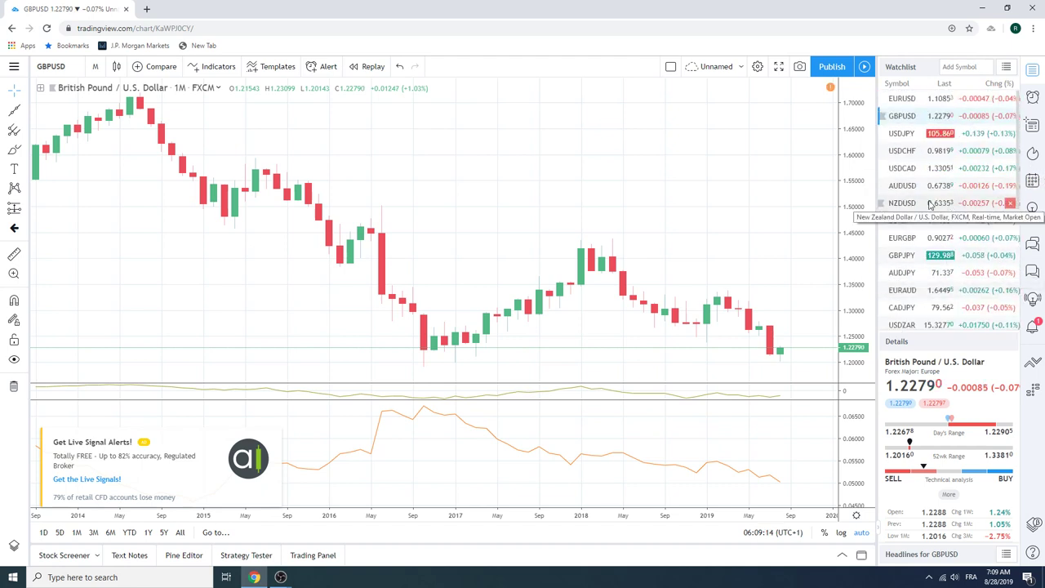
{"action": "scroll", "coordinate": [929, 204], "scroll_direction": "down", "scroll_amount": 1}
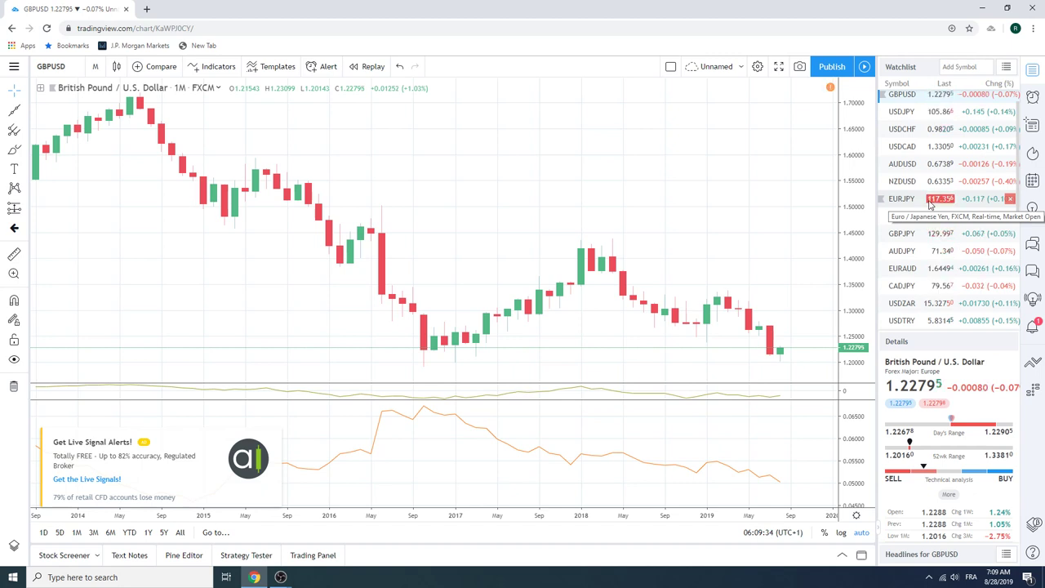
{"action": "scroll", "coordinate": [612, 198], "scroll_direction": "down", "scroll_amount": 3}
{"action": "scroll", "coordinate": [612, 198], "scroll_direction": "down", "scroll_amount": 2}
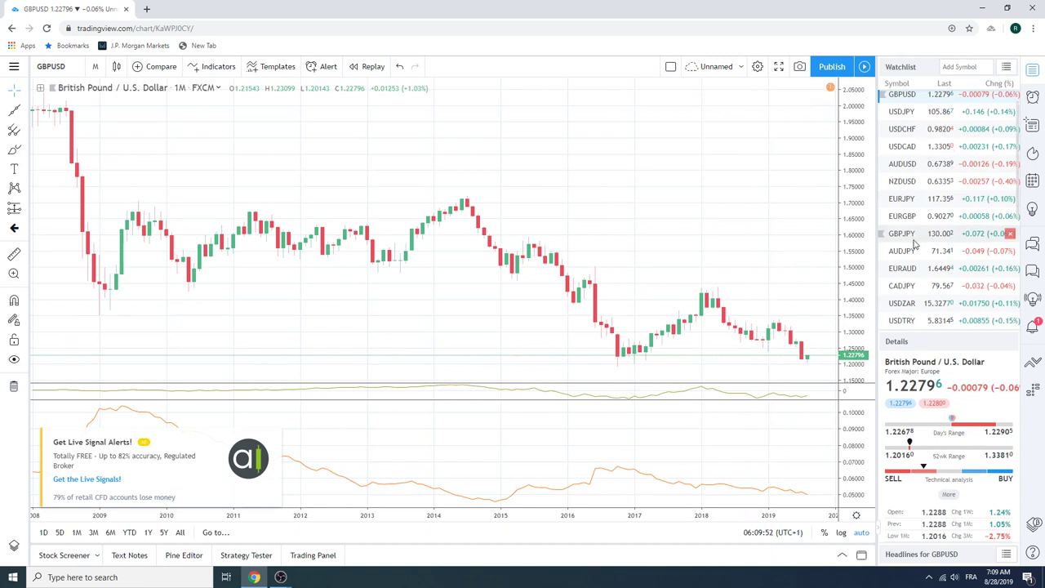
{"action": "scroll", "coordinate": [922, 243], "scroll_direction": "up", "scroll_amount": 1}
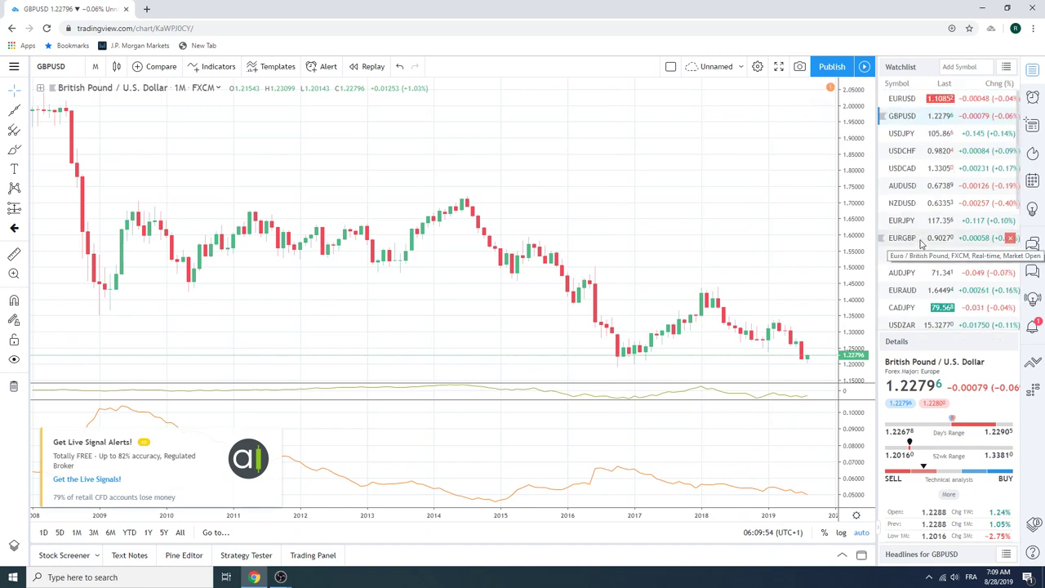
- Set the chart to 4-hour candles and change the symbol from GBPUSD to GBPCHF
{"action": "left_click", "coordinate": [95, 66]}
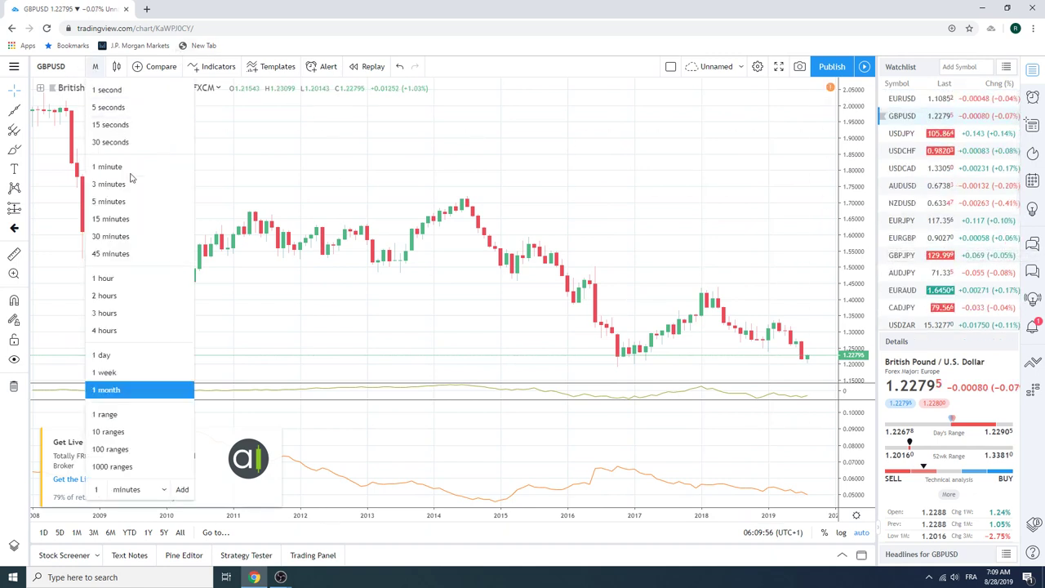
{"action": "left_click", "coordinate": [123, 330]}
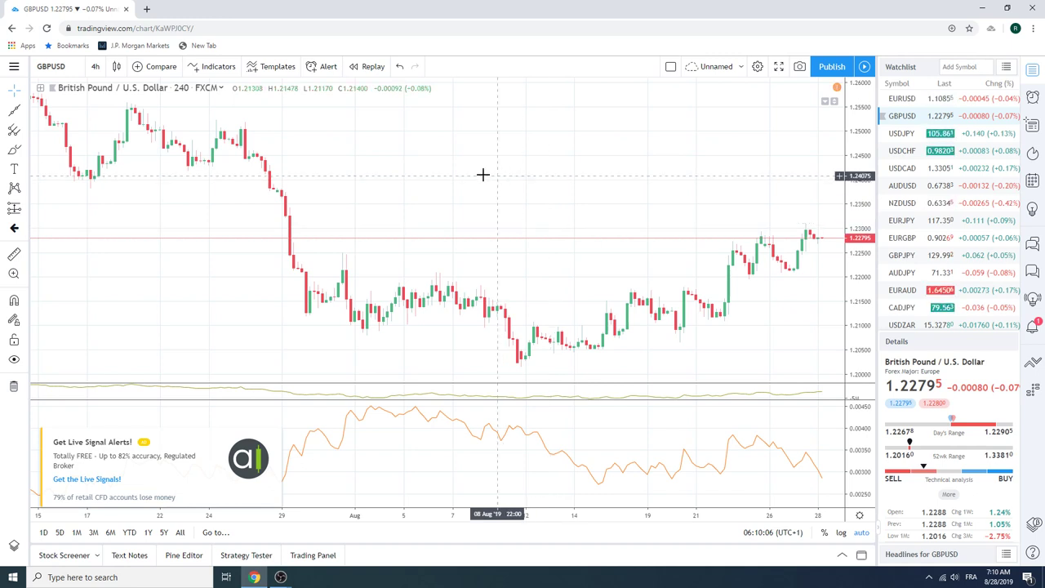
{"action": "left_click", "coordinate": [65, 66]}
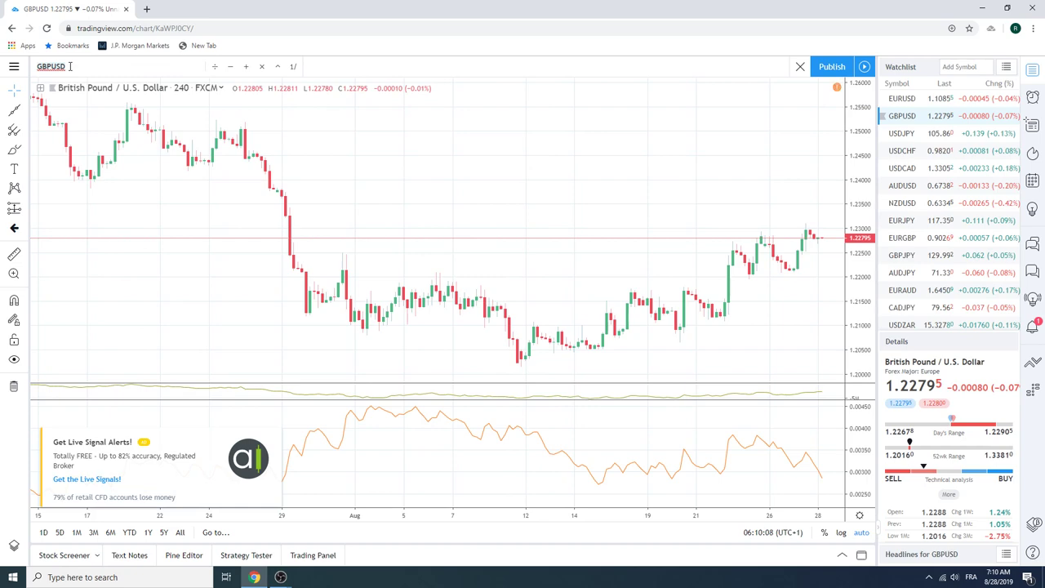
{"action": "key", "text": "BackSpace"}
{"action": "key", "text": "BackSpace"}
{"action": "key", "text": "BackSpace"}
{"action": "type", "text": "CHF"}
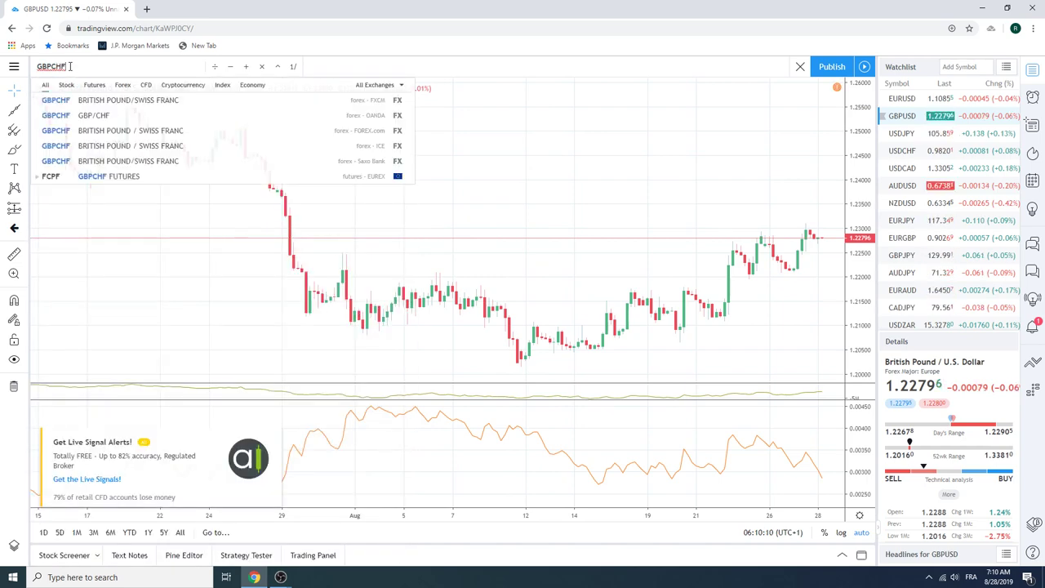
{"action": "key", "text": "Return"}
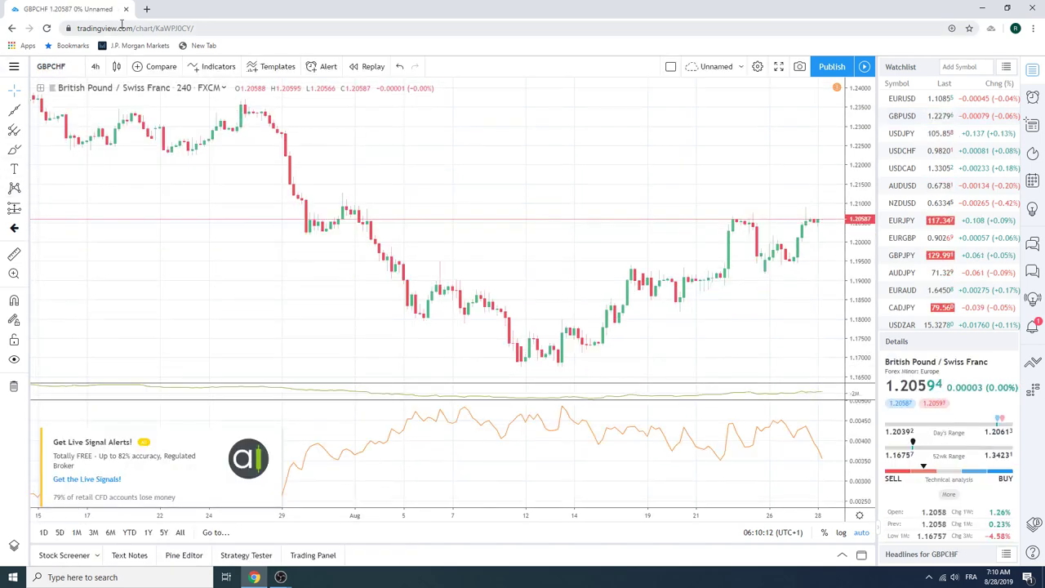
- Draw an extended trend line from the mid-August low through late-August lows, then view it on 1-day candles
{"action": "left_click", "coordinate": [25, 113]}
{"action": "left_click", "coordinate": [136, 305]}
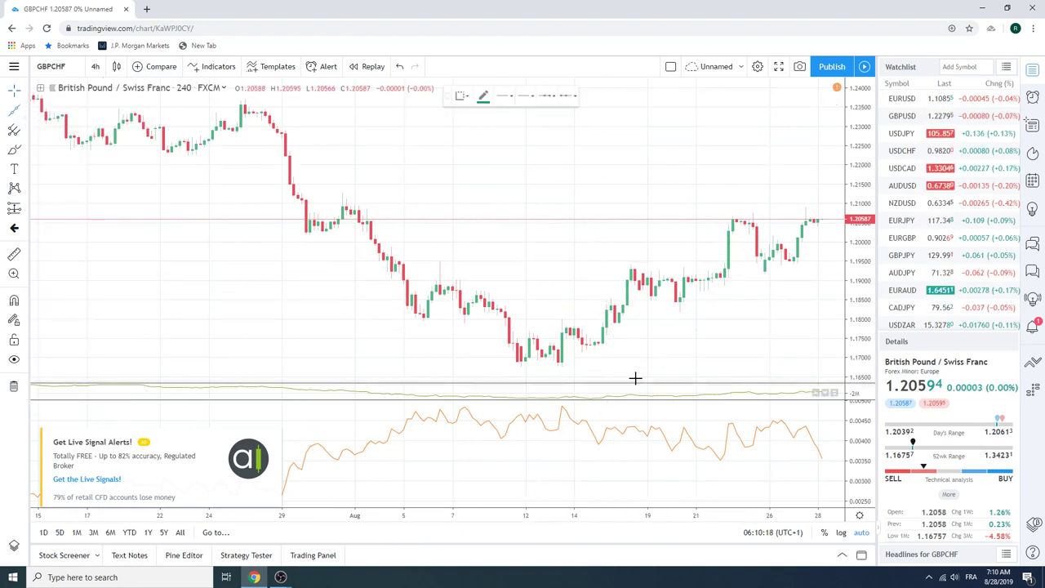
{"action": "left_click", "coordinate": [562, 367]}
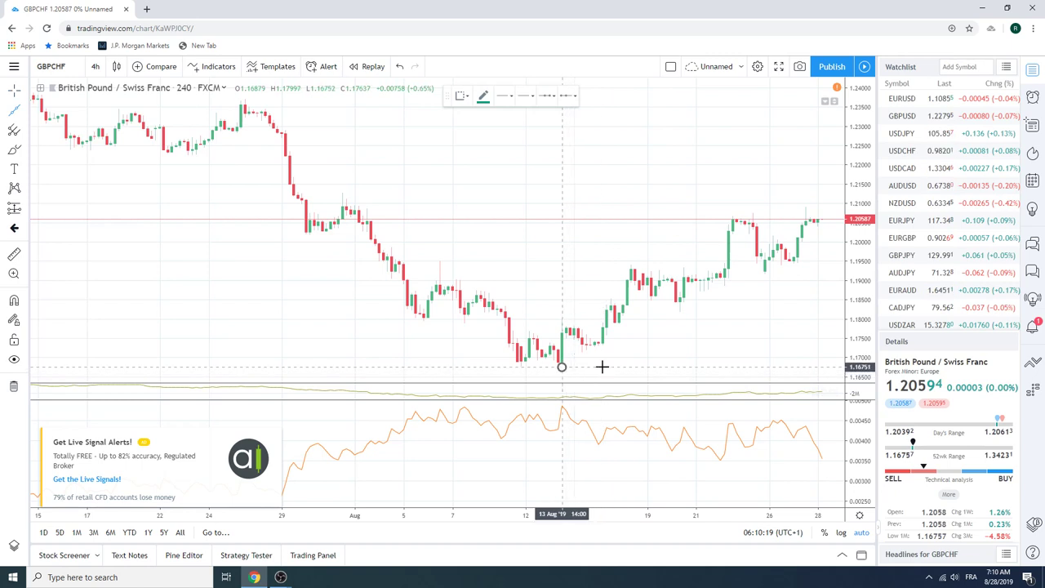
{"action": "left_click", "coordinate": [813, 254]}
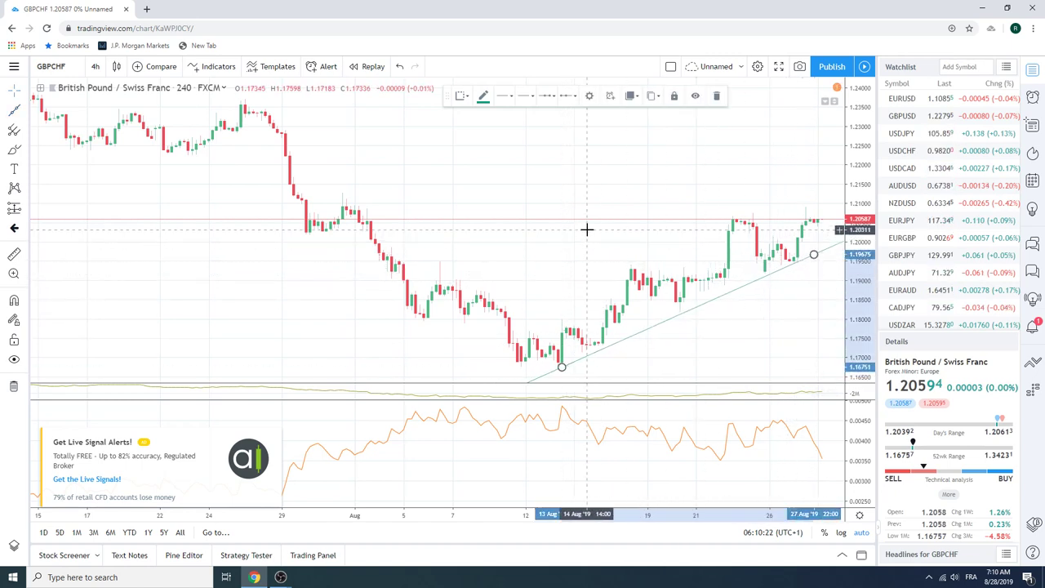
{"action": "left_click", "coordinate": [98, 69]}
{"action": "left_click", "coordinate": [118, 352]}
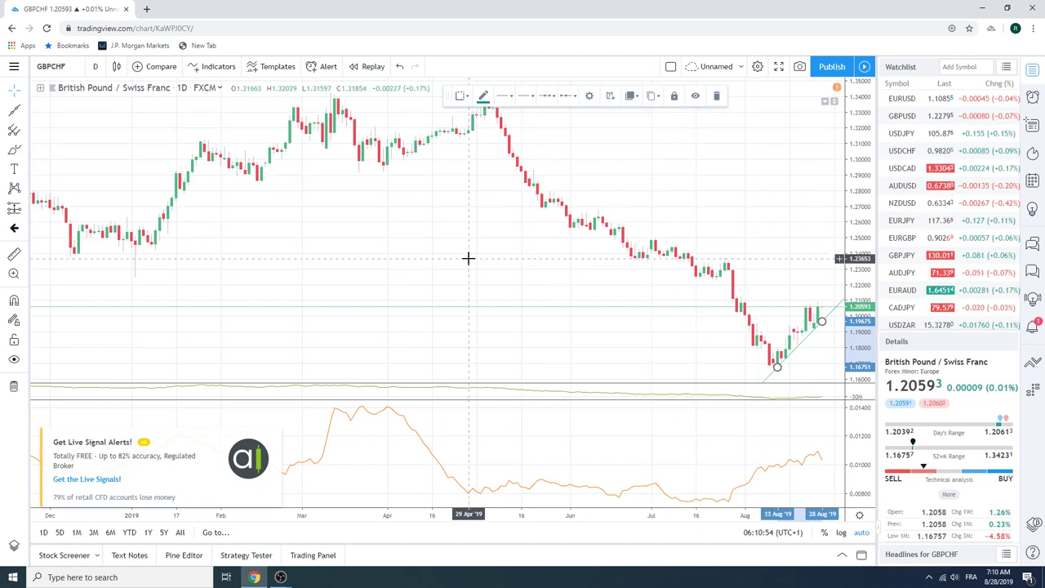
- Deselect the trend line and close the Get Live Signal Alerts popup
{"action": "left_click", "coordinate": [531, 212]}
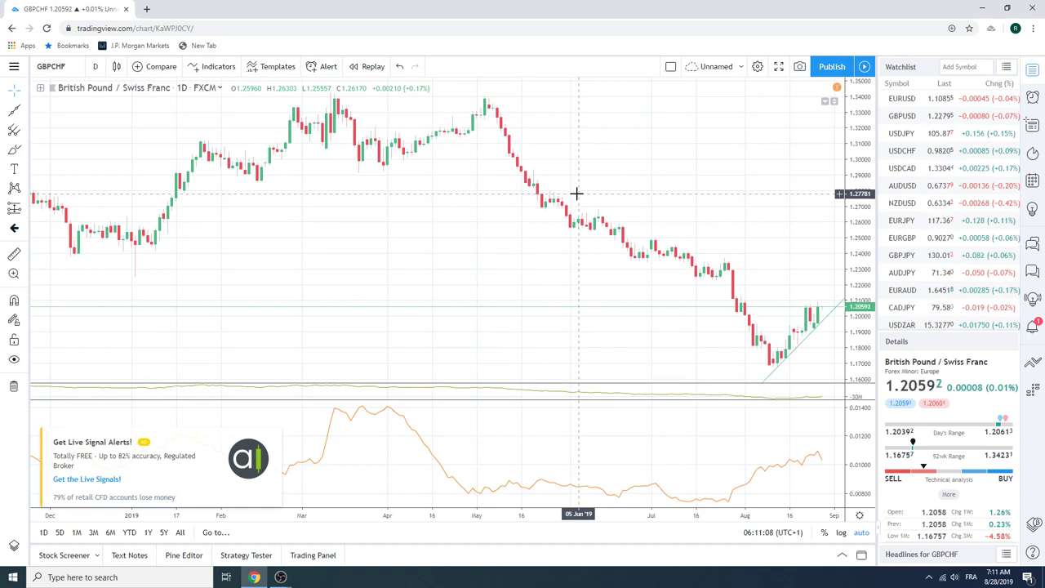
{"action": "left_click", "coordinate": [274, 438]}
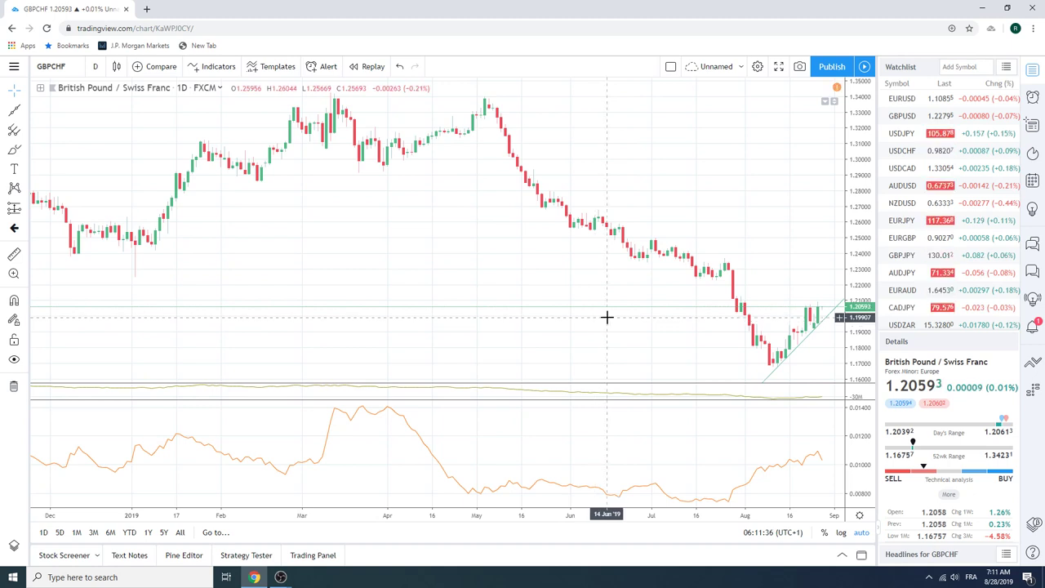
- Load EURUSD from the watchlist
{"action": "left_click", "coordinate": [902, 98]}
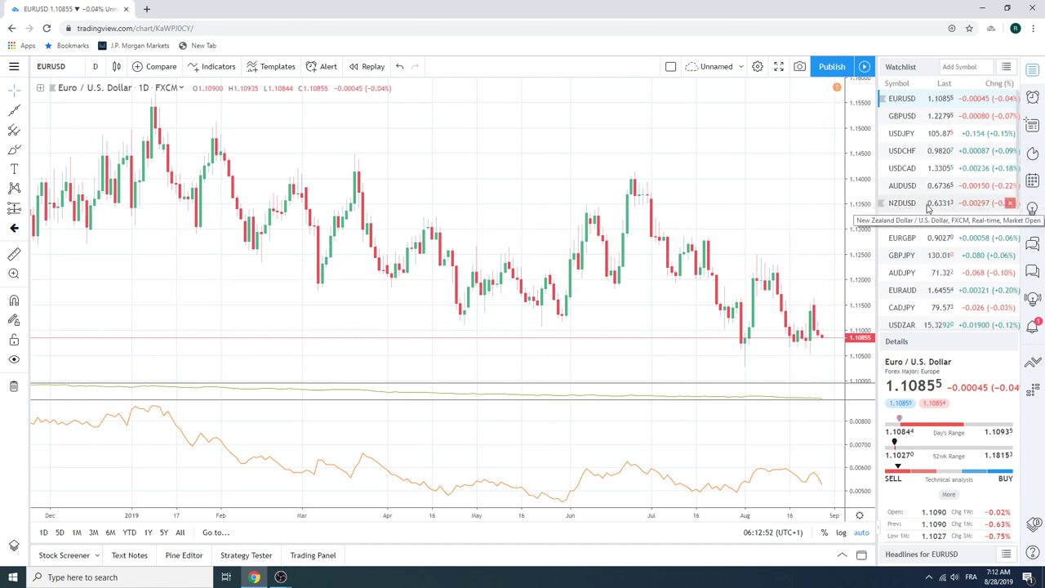
- Load USDCAD from the watchlist
{"action": "left_click", "coordinate": [912, 169]}
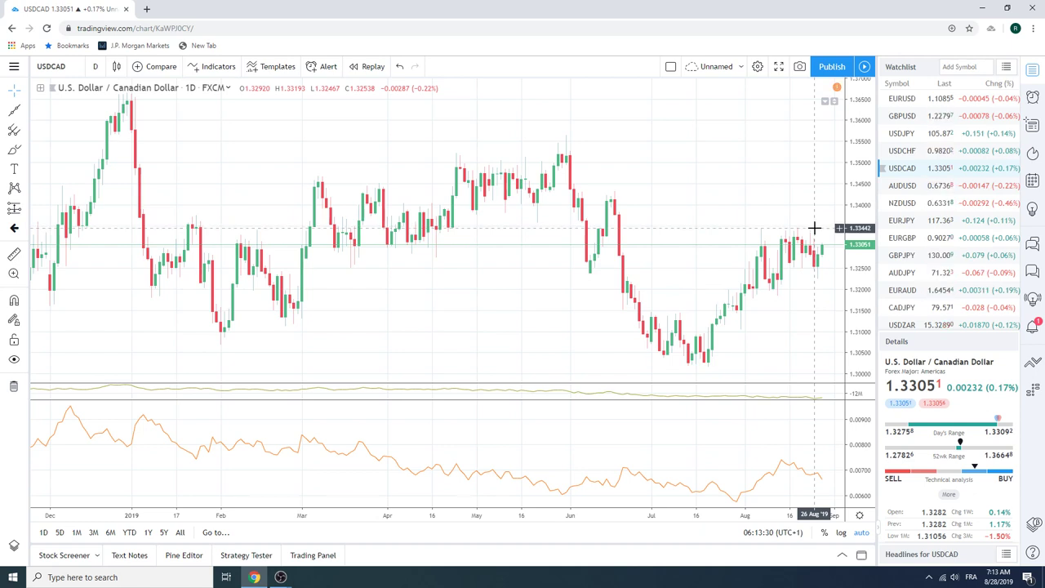
- Load AUDUSD from the watchlist to see its converging trendlines, then scroll the watchlist
{"action": "left_click", "coordinate": [916, 189]}
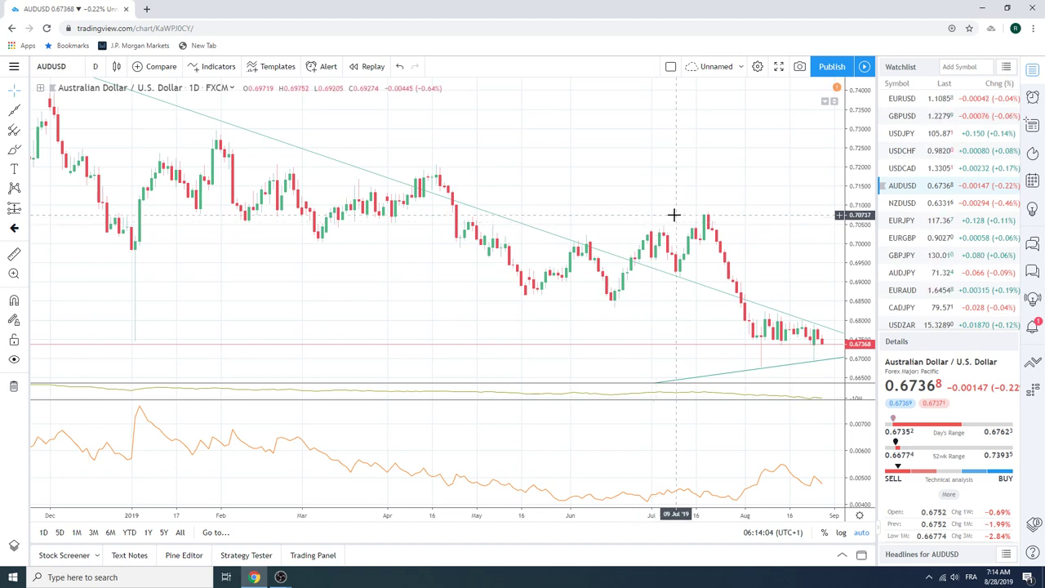
{"action": "scroll", "coordinate": [936, 205], "scroll_direction": "down", "scroll_amount": 3}
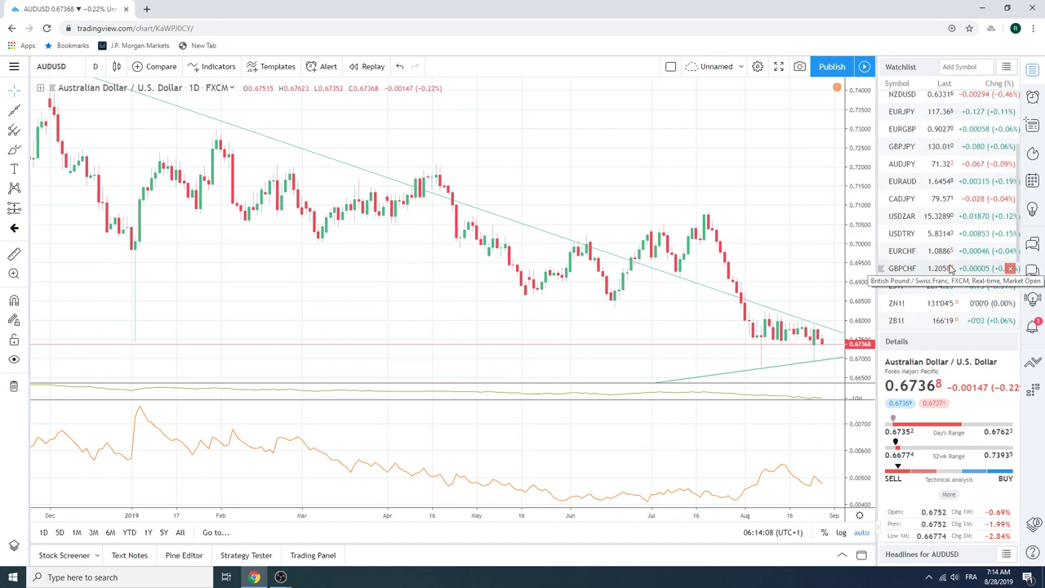
{"action": "scroll", "coordinate": [946, 261], "scroll_direction": "up", "scroll_amount": 2}
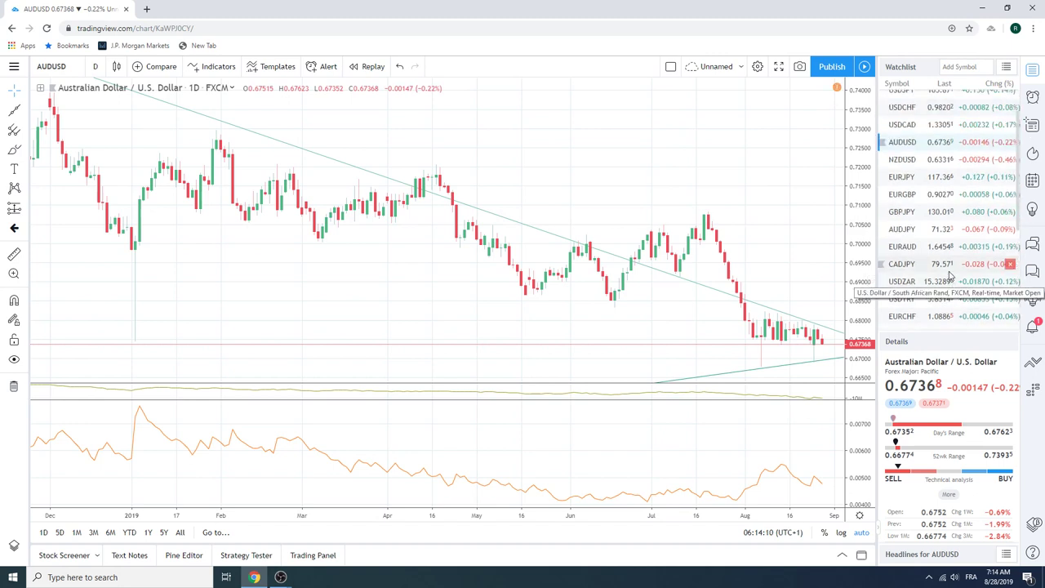
- Load NZDUSD and zoom the daily chart's time axis out to about April 2018
{"action": "left_click", "coordinate": [902, 159]}
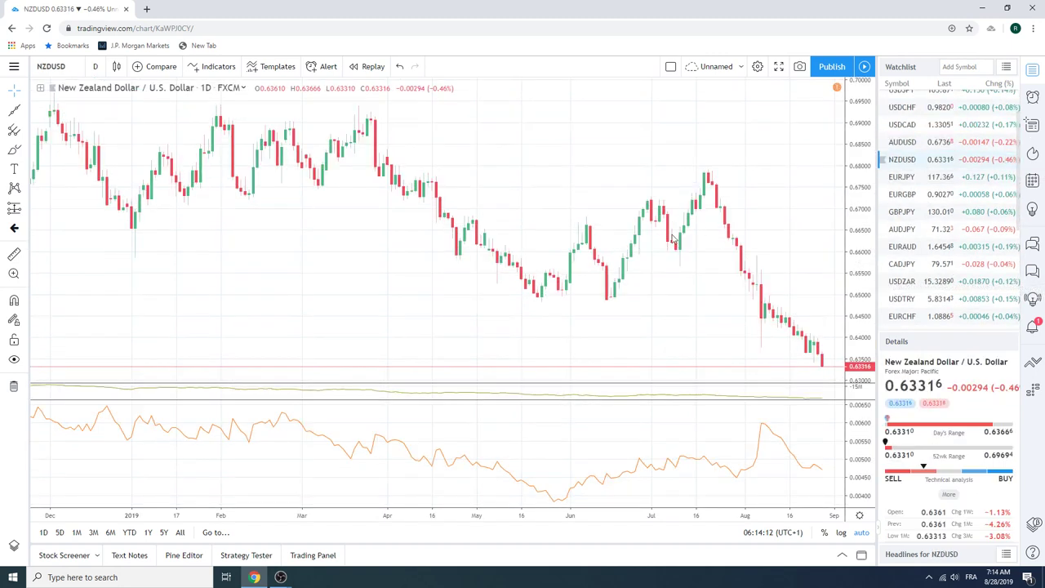
{"action": "scroll", "coordinate": [436, 206], "scroll_direction": "down", "scroll_amount": 5}
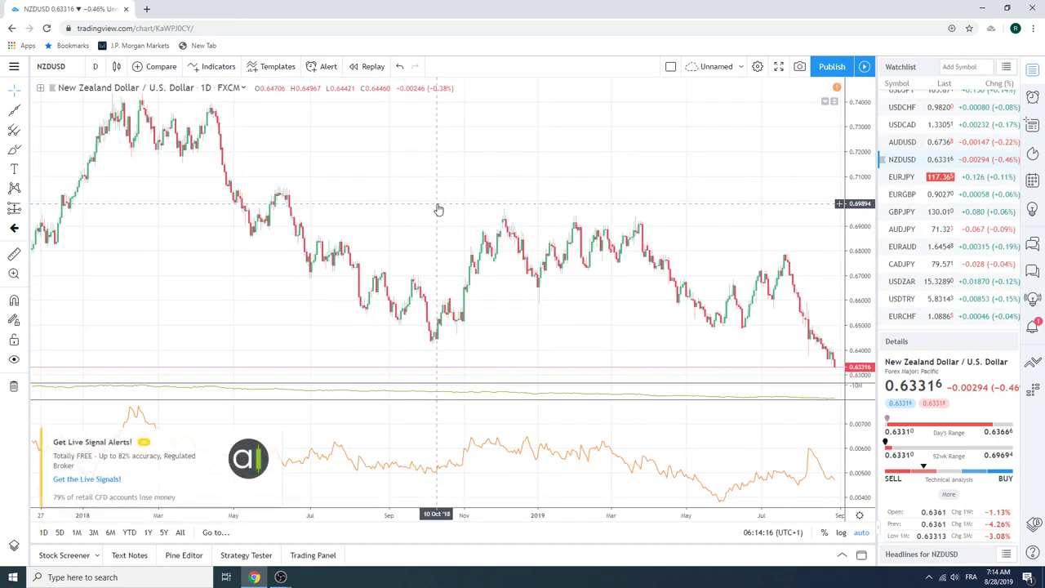
{"action": "scroll", "coordinate": [438, 210], "scroll_direction": "up", "scroll_amount": 4}
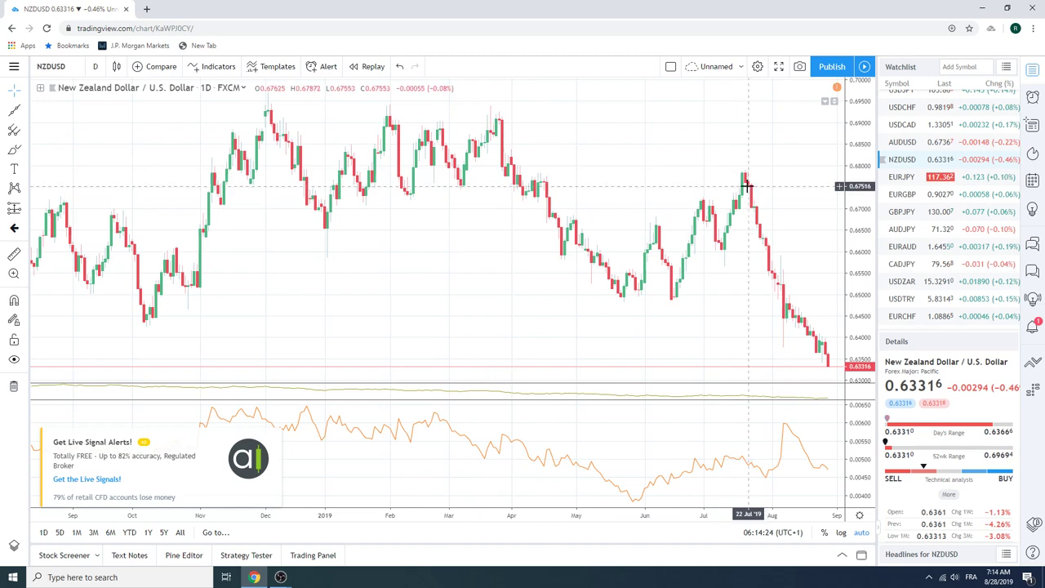
{"action": "scroll", "coordinate": [655, 184], "scroll_direction": "down", "scroll_amount": 2}
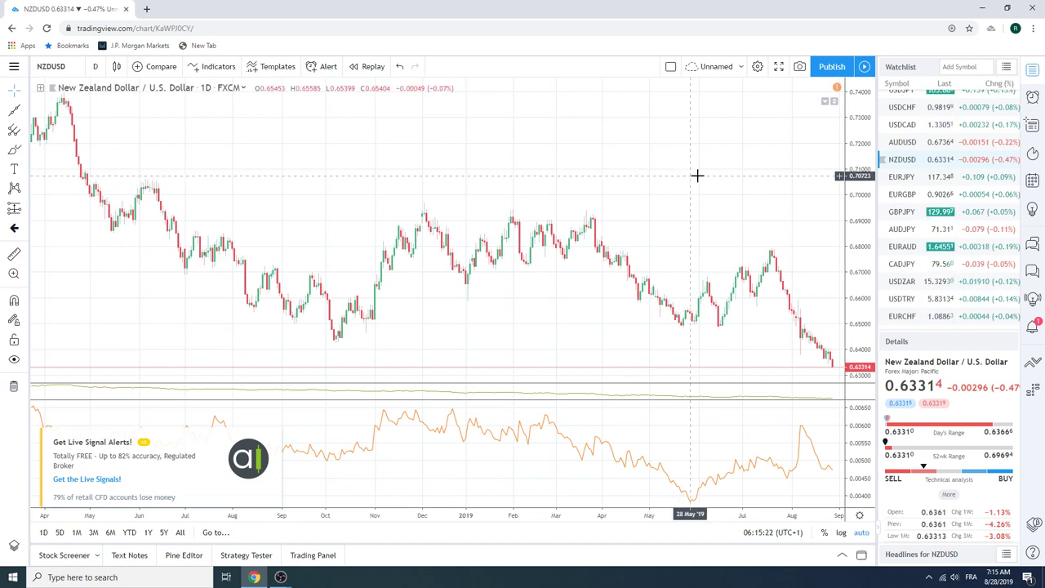
{"action": "scroll", "coordinate": [962, 227], "scroll_direction": "up", "scroll_amount": 1}
- Load USDJPY, zoom the daily chart out back to 2017, and scroll down the watchlist
{"action": "left_click", "coordinate": [891, 137]}
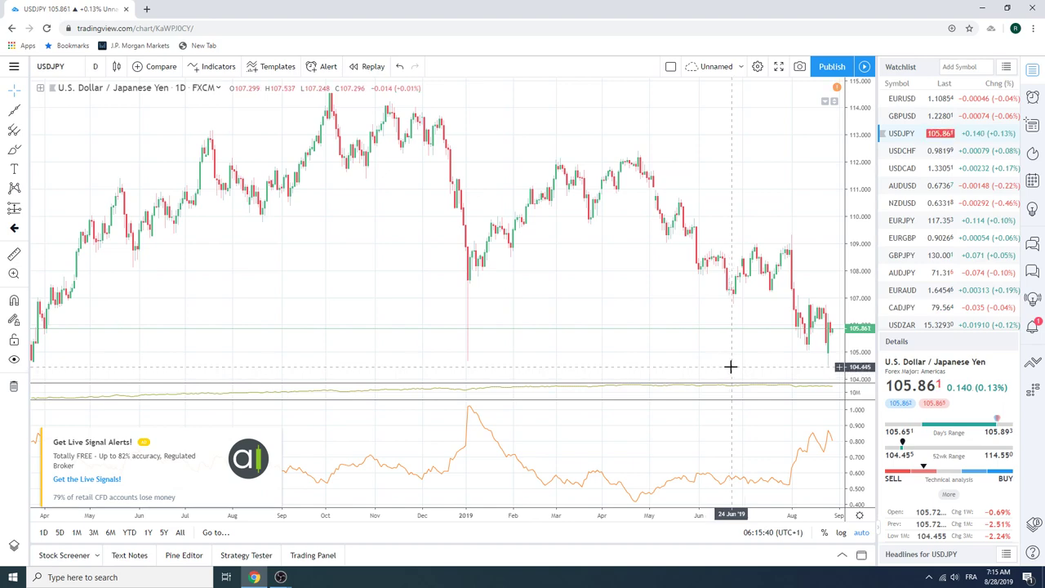
{"action": "scroll", "coordinate": [731, 365], "scroll_direction": "down", "scroll_amount": 3}
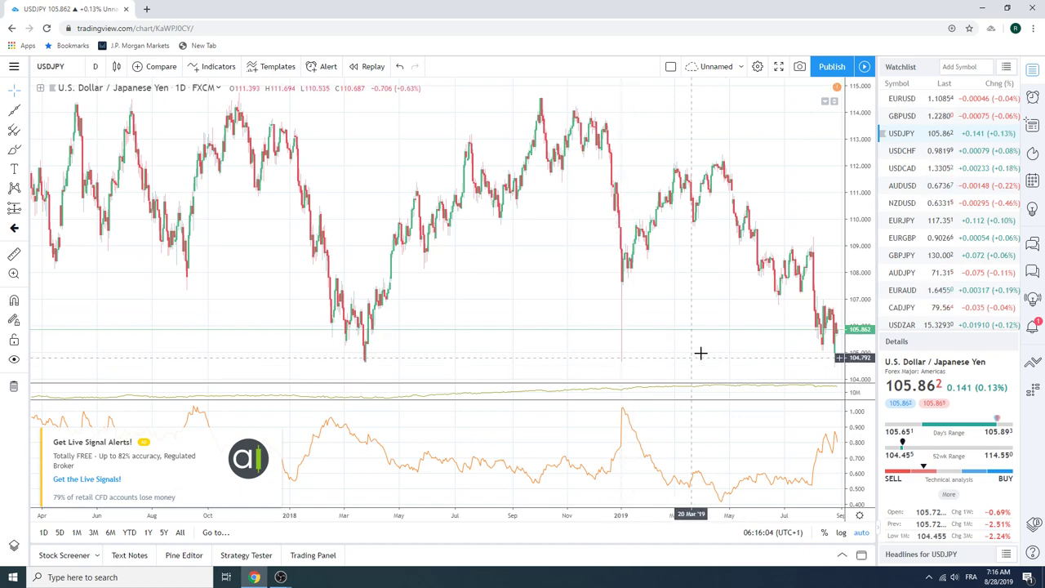
{"action": "scroll", "coordinate": [723, 343], "scroll_direction": "up", "scroll_amount": 3}
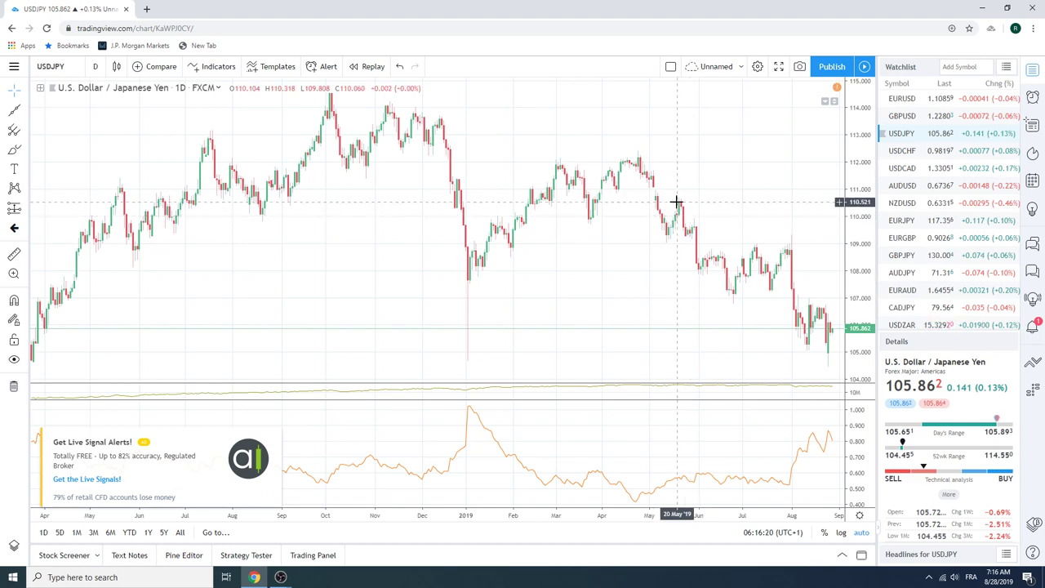
{"action": "scroll", "coordinate": [676, 204], "scroll_direction": "down", "scroll_amount": 3}
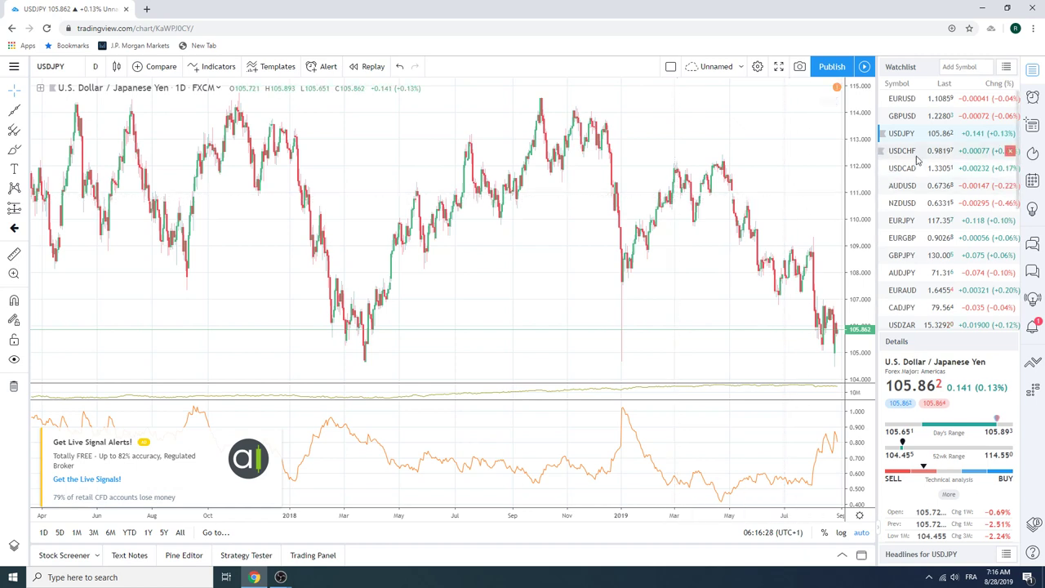
{"action": "scroll", "coordinate": [919, 157], "scroll_direction": "down", "scroll_amount": 2}
{"action": "scroll", "coordinate": [919, 157], "scroll_direction": "down", "scroll_amount": 3}
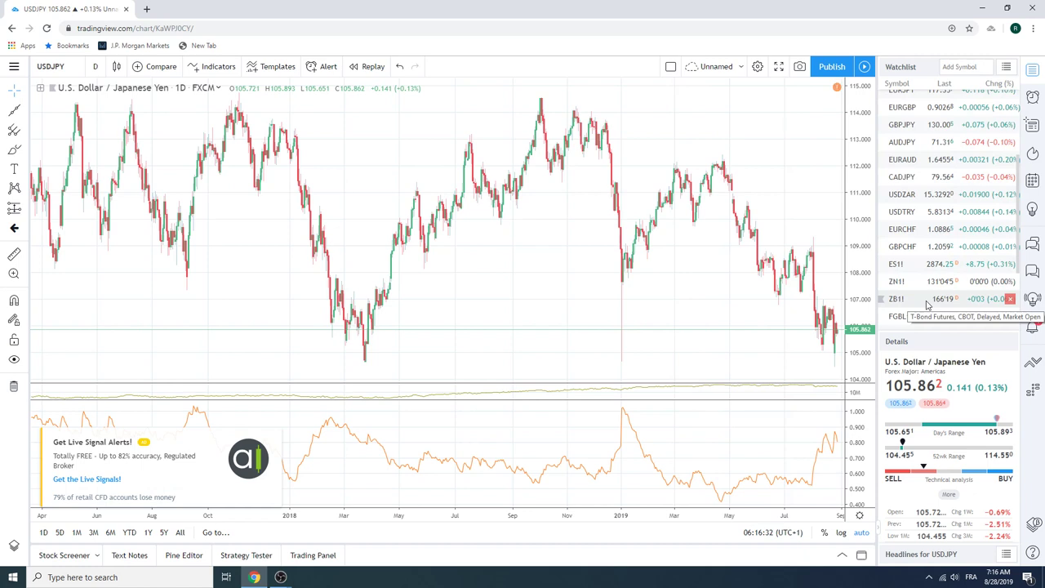
{"action": "scroll", "coordinate": [928, 305], "scroll_direction": "up", "scroll_amount": 4}
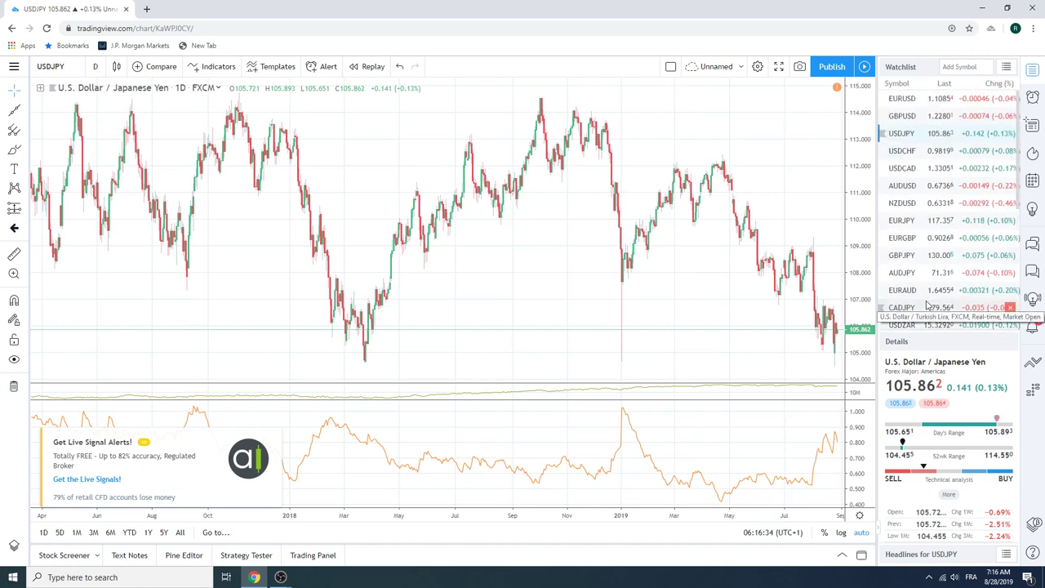
{"action": "scroll", "coordinate": [936, 234], "scroll_direction": "down", "scroll_amount": 4}
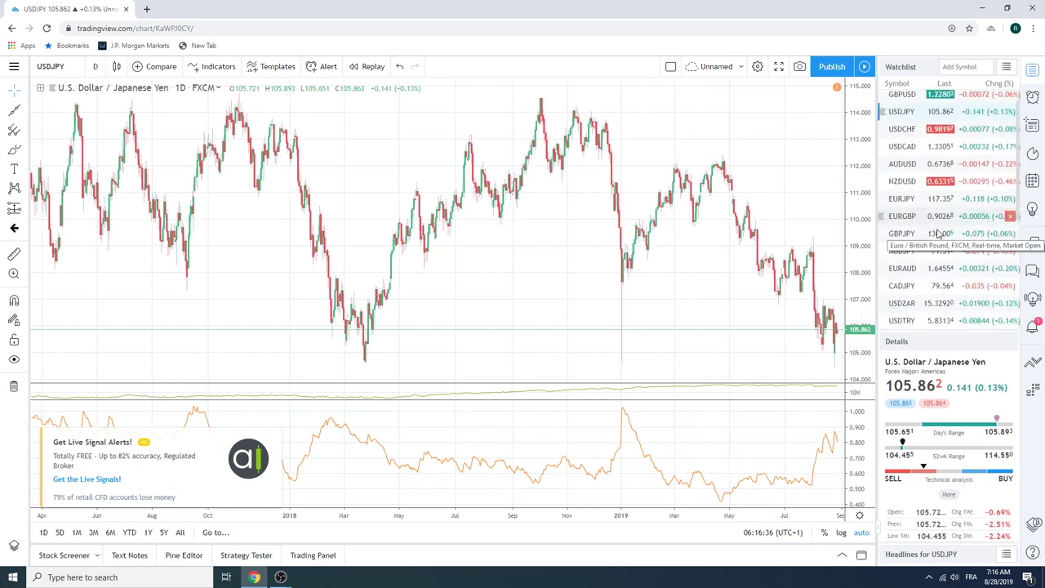
{"action": "scroll", "coordinate": [936, 233], "scroll_direction": "down", "scroll_amount": 3}
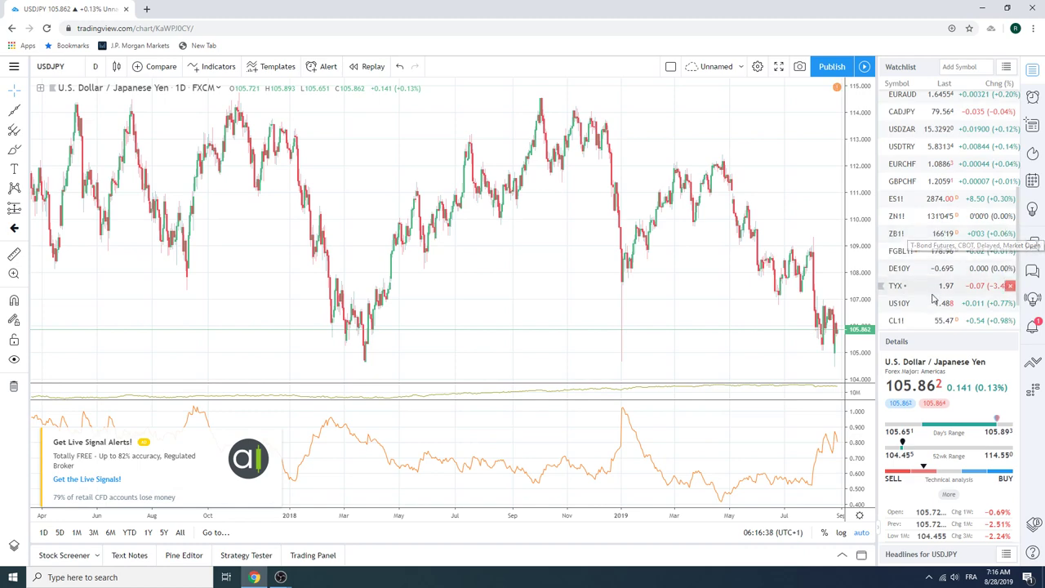
- Open the CL1! Light Crude Oil Futures chart and zoom its daily candles to June–September 2019
{"action": "left_click", "coordinate": [930, 320]}
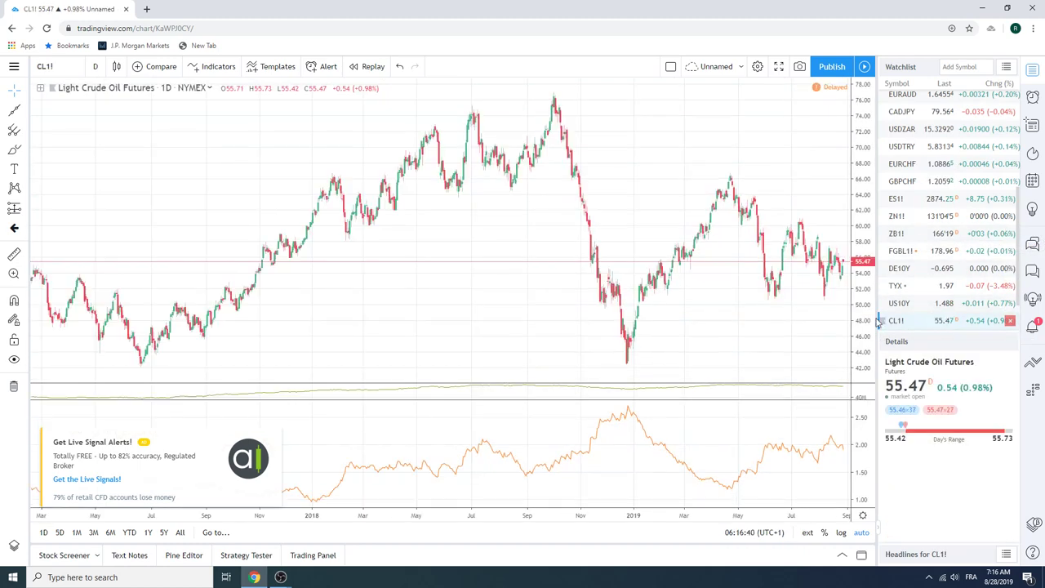
{"action": "scroll", "coordinate": [658, 332], "scroll_direction": "up", "scroll_amount": 6}
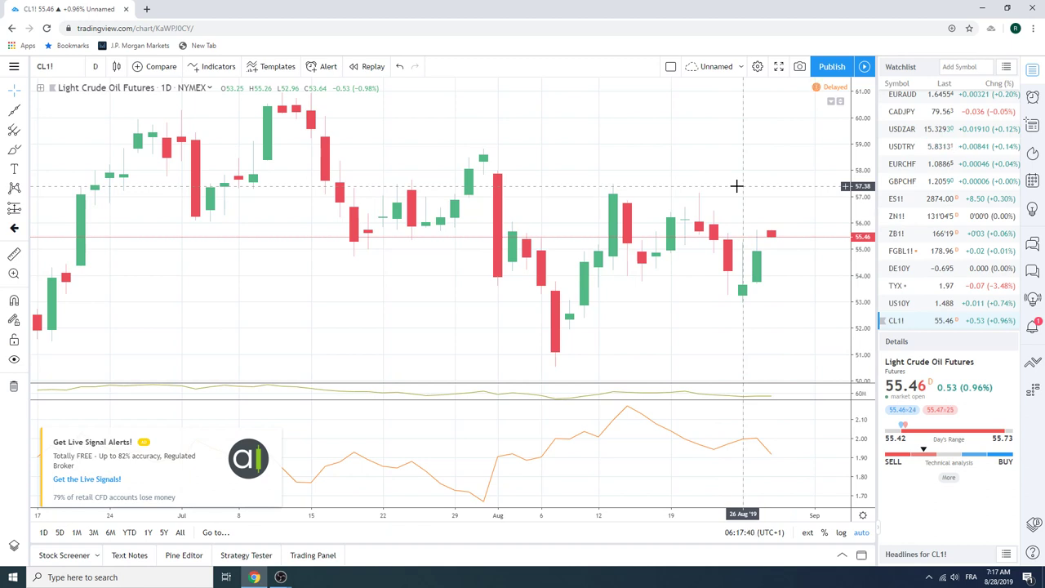
{"action": "scroll", "coordinate": [961, 235], "scroll_direction": "up", "scroll_amount": 5}
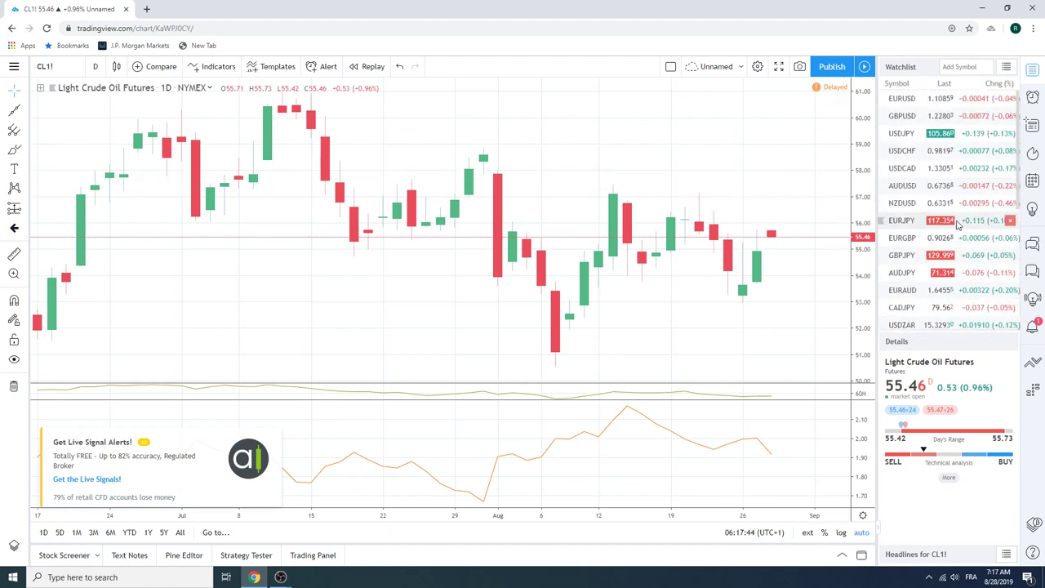
{"action": "scroll", "coordinate": [958, 229], "scroll_direction": "down", "scroll_amount": 2}
{"action": "scroll", "coordinate": [957, 224], "scroll_direction": "down", "scroll_amount": 2}
- On the ES1! chart, draw an extended resistance line from the 13 Aug high to the 23 Aug high
{"action": "left_click", "coordinate": [941, 264]}
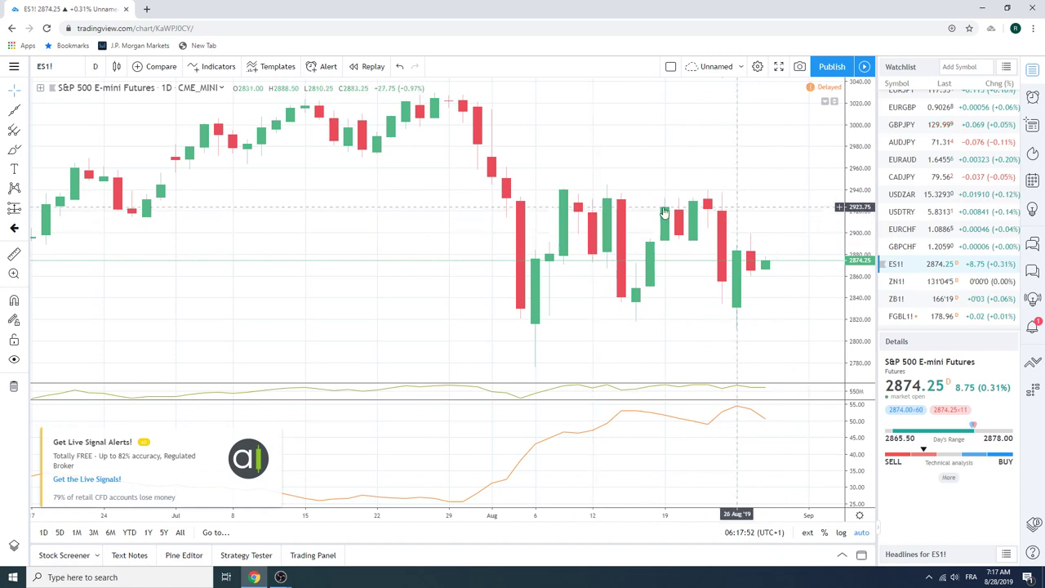
{"action": "left_click", "coordinate": [24, 109]}
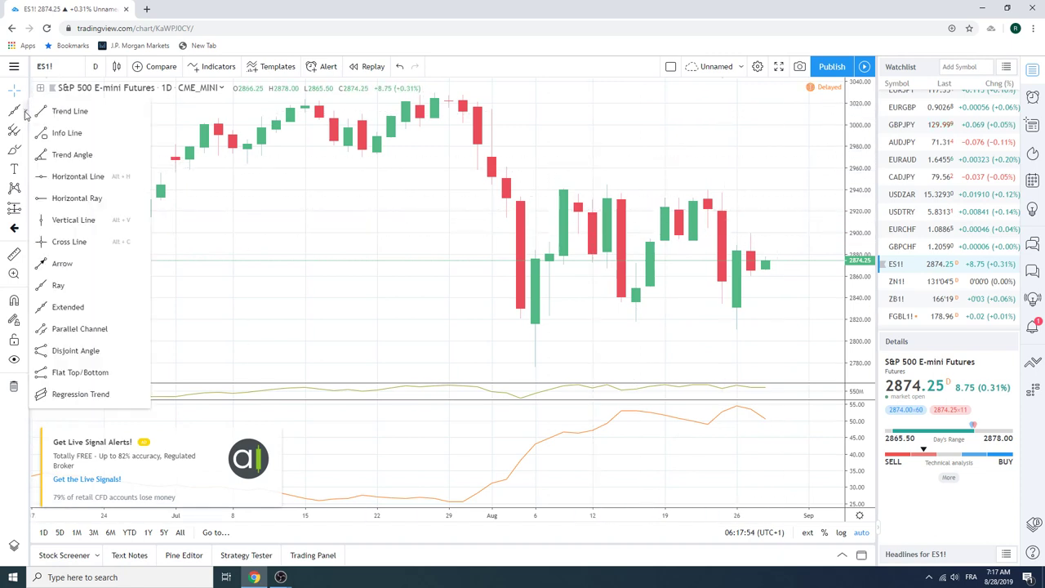
{"action": "left_click", "coordinate": [93, 306]}
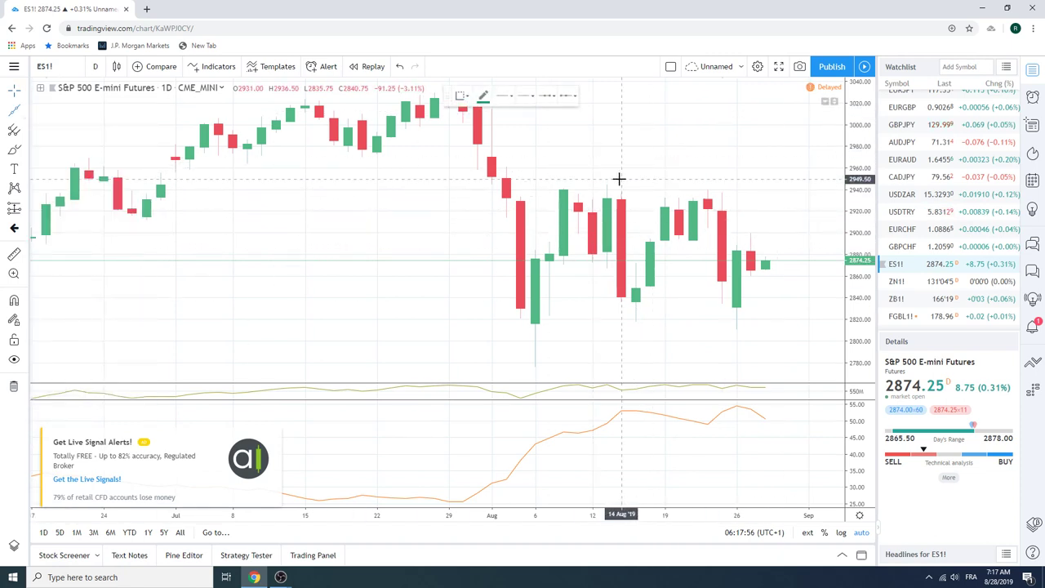
{"action": "left_click", "coordinate": [607, 182]}
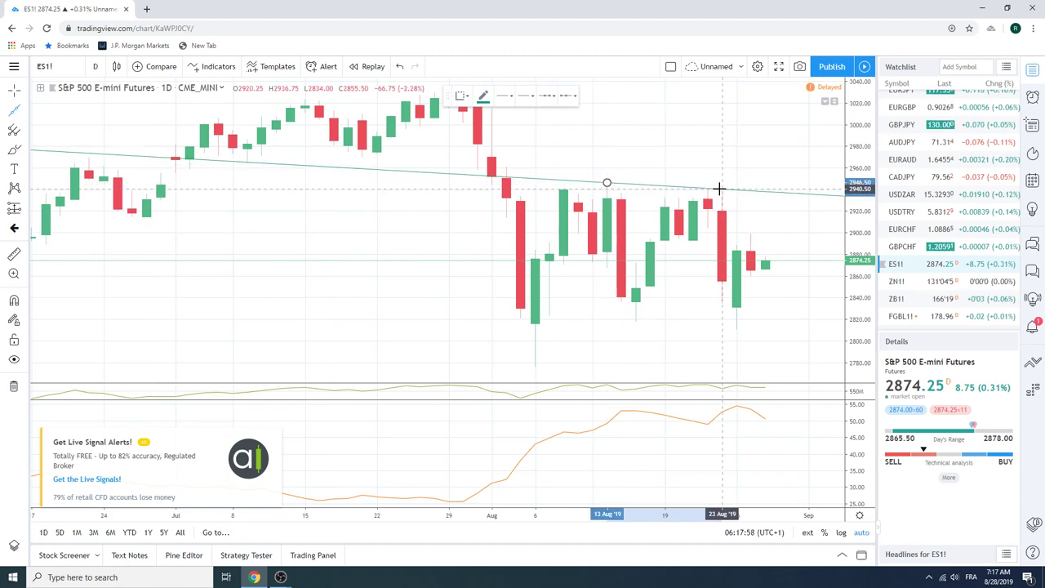
{"action": "left_click", "coordinate": [720, 189]}
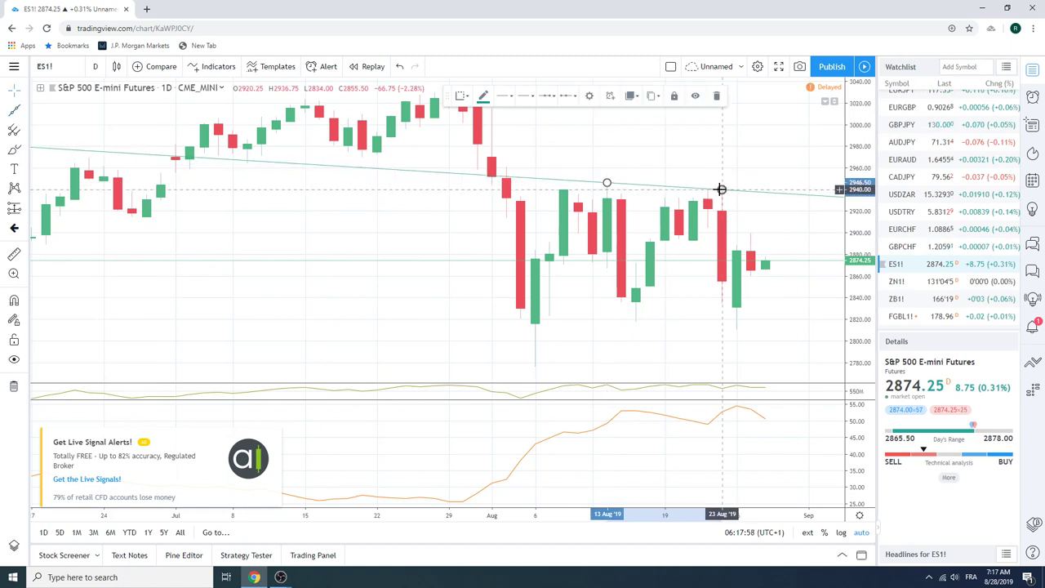
- Draw an extended support line from the 6 Aug low to the 22 Aug low, then hide the ad
{"action": "left_click", "coordinate": [24, 110]}
{"action": "left_click", "coordinate": [98, 306]}
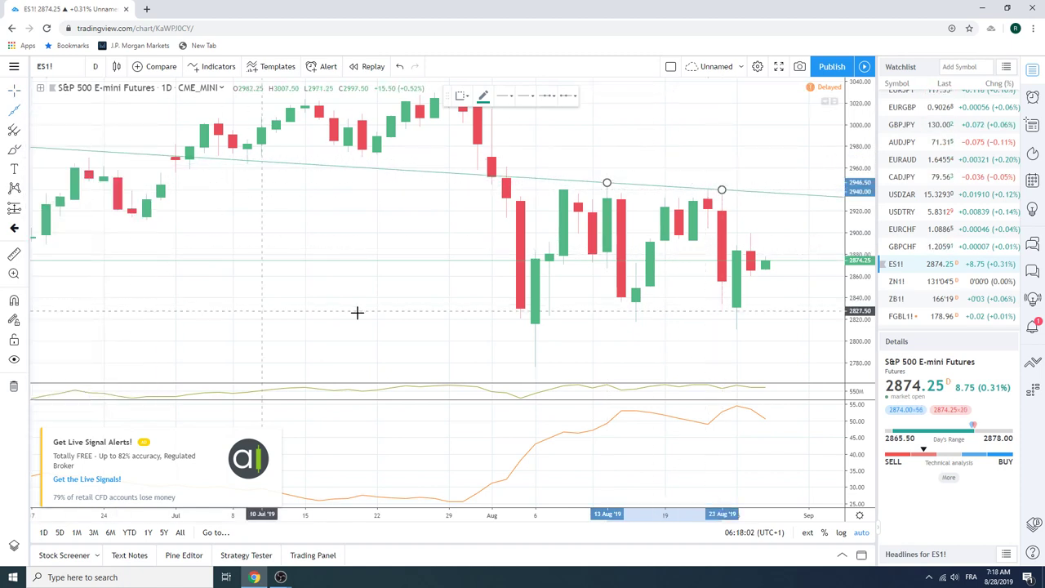
{"action": "left_click", "coordinate": [534, 367]}
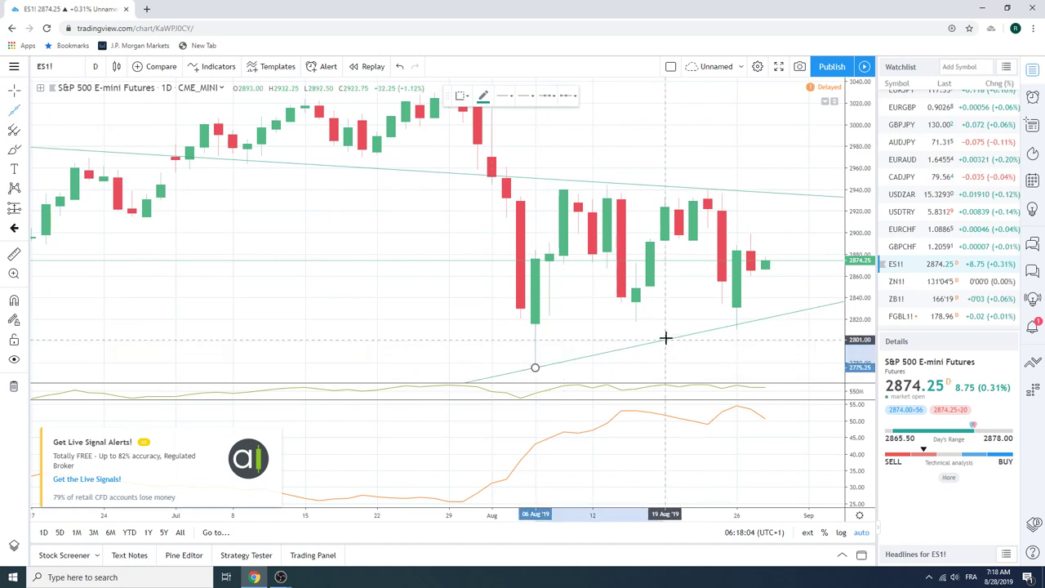
{"action": "left_click", "coordinate": [707, 334]}
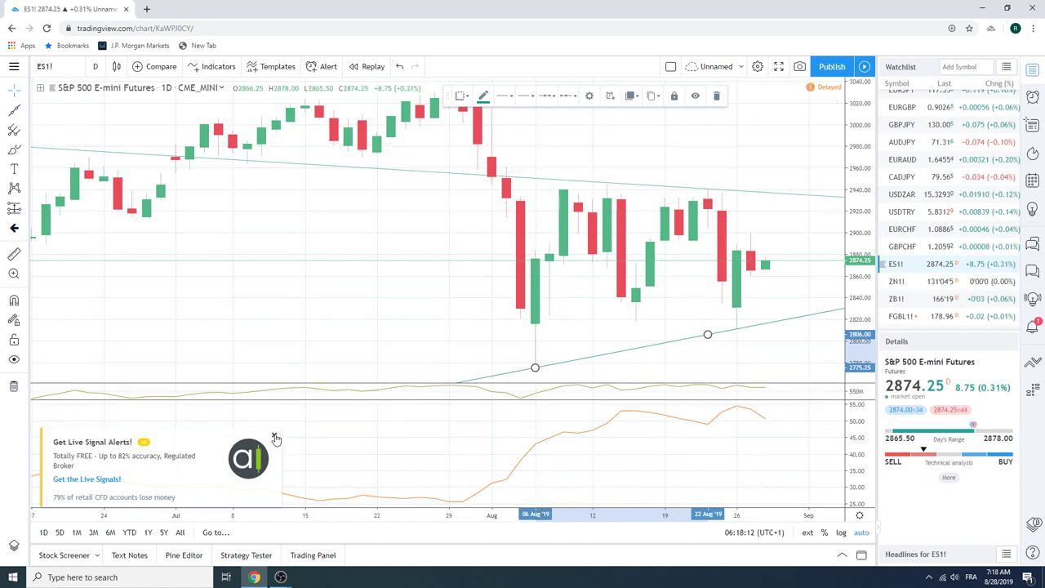
{"action": "left_click", "coordinate": [277, 434]}
{"action": "left_click", "coordinate": [425, 397]}
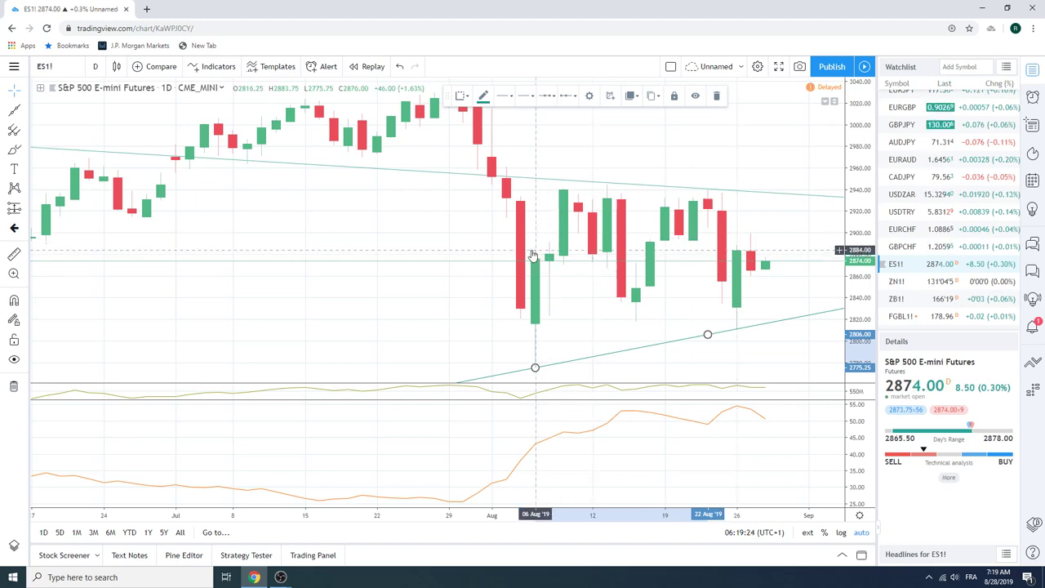
- Zoom the ES1! time axis out to March–September to show both trendlines against longer history
{"action": "scroll", "coordinate": [511, 236], "scroll_direction": "down", "scroll_amount": 3}
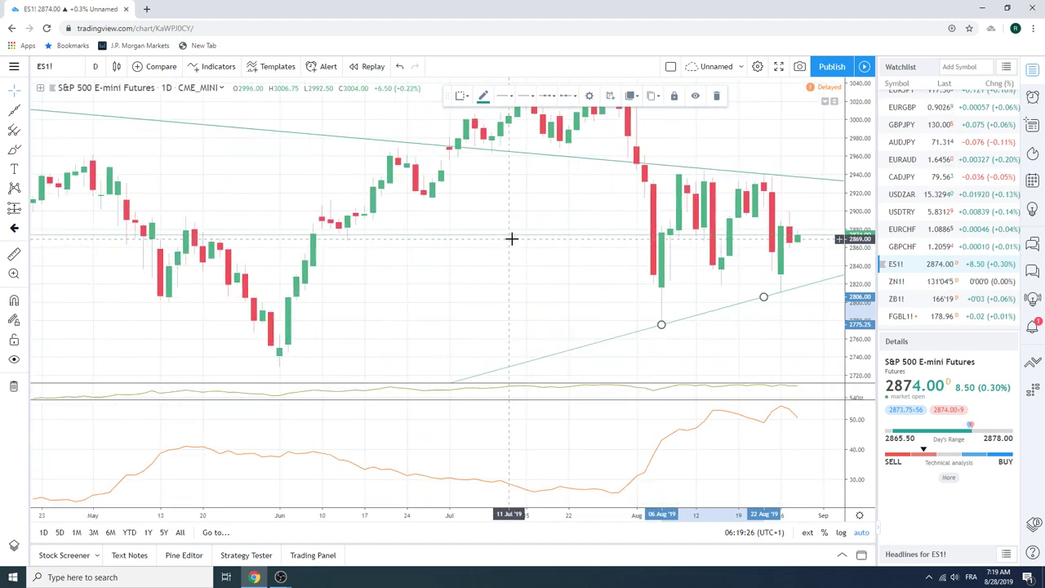
{"action": "scroll", "coordinate": [511, 238], "scroll_direction": "down", "scroll_amount": 3}
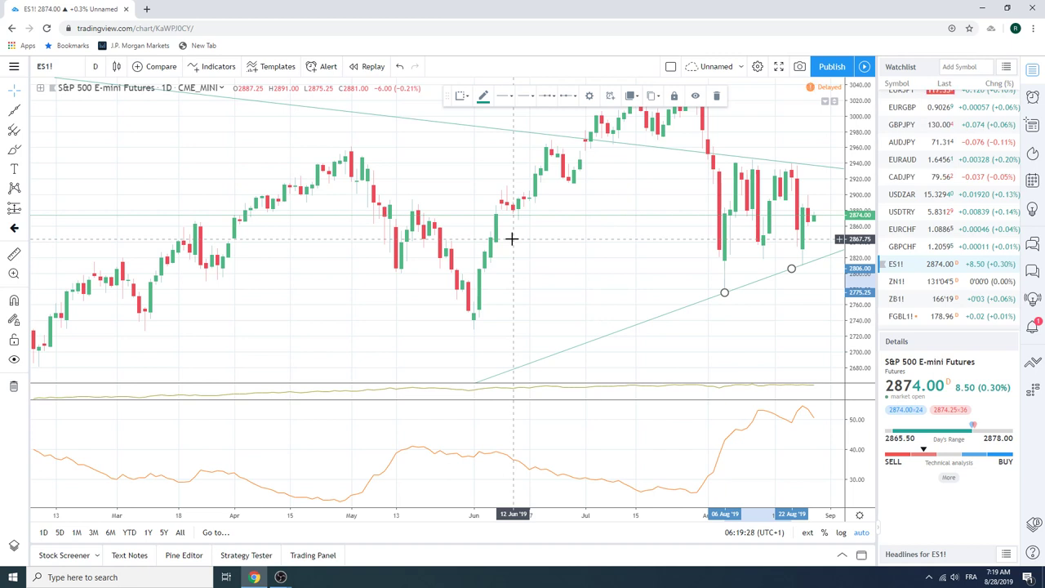